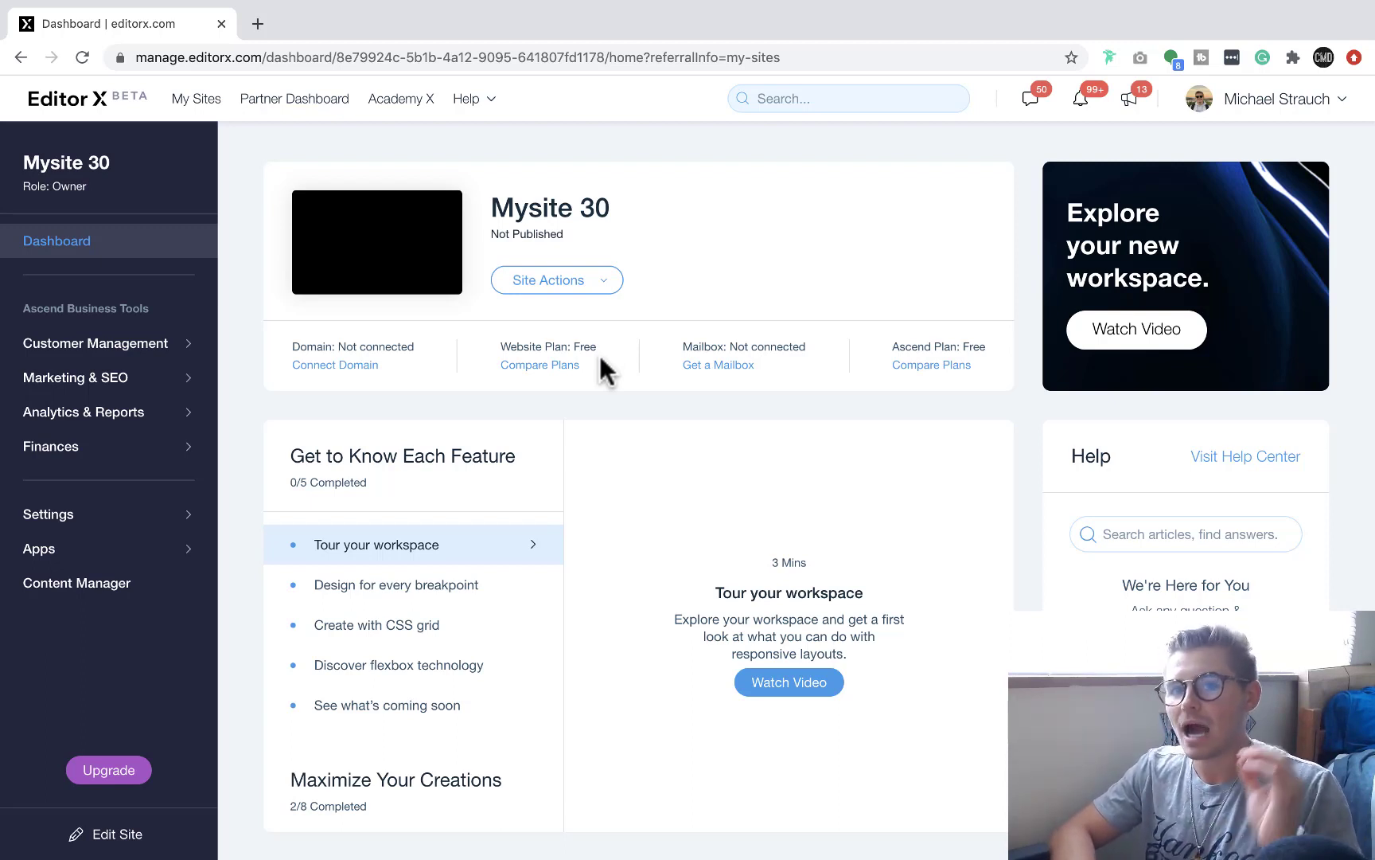
- Open the site's premium plans comparison and scroll through it
click(556, 368)
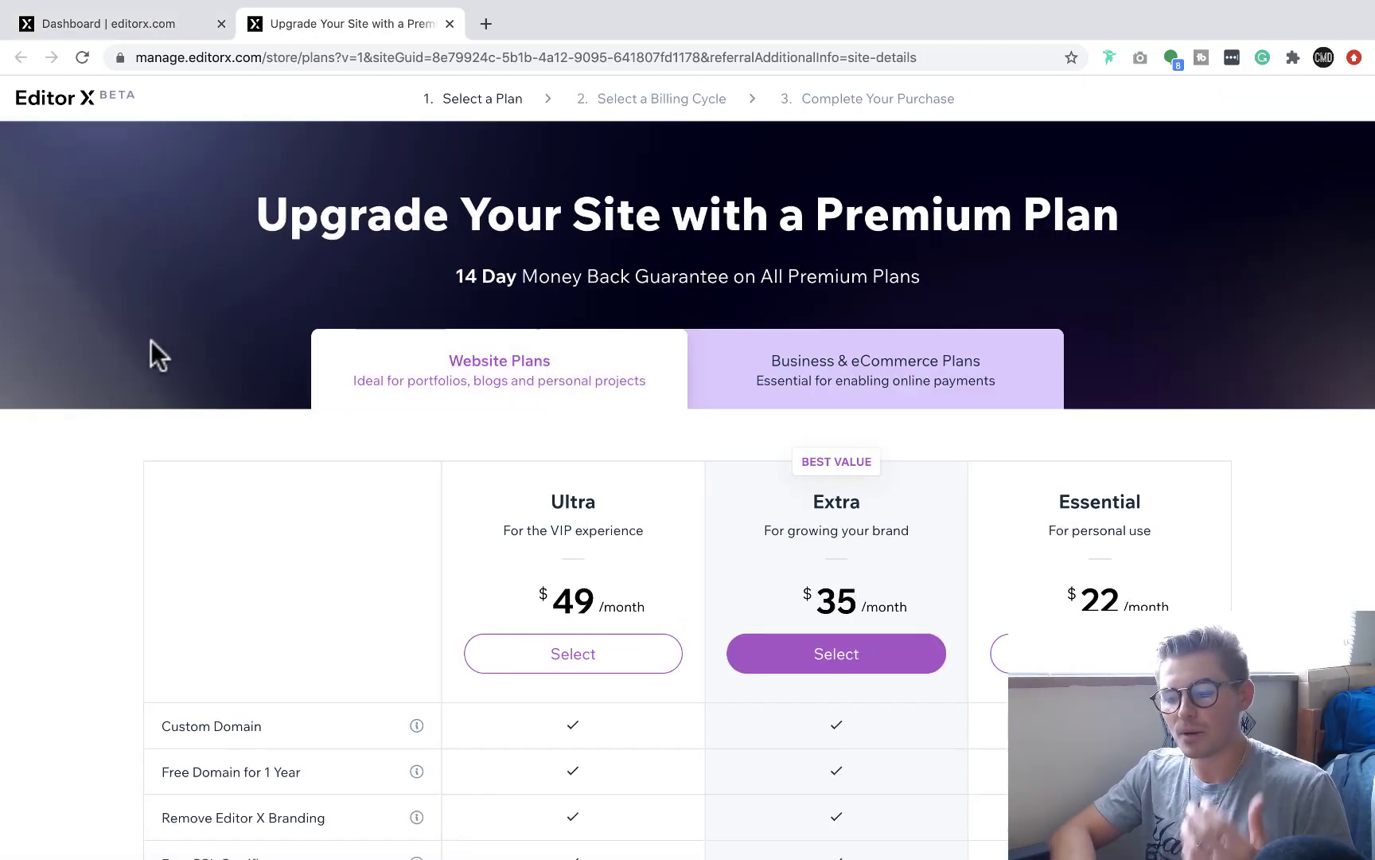
scroll(93, 434, down, 10)
scroll(95, 438, up, 10)
scroll(852, 533, down, 1)
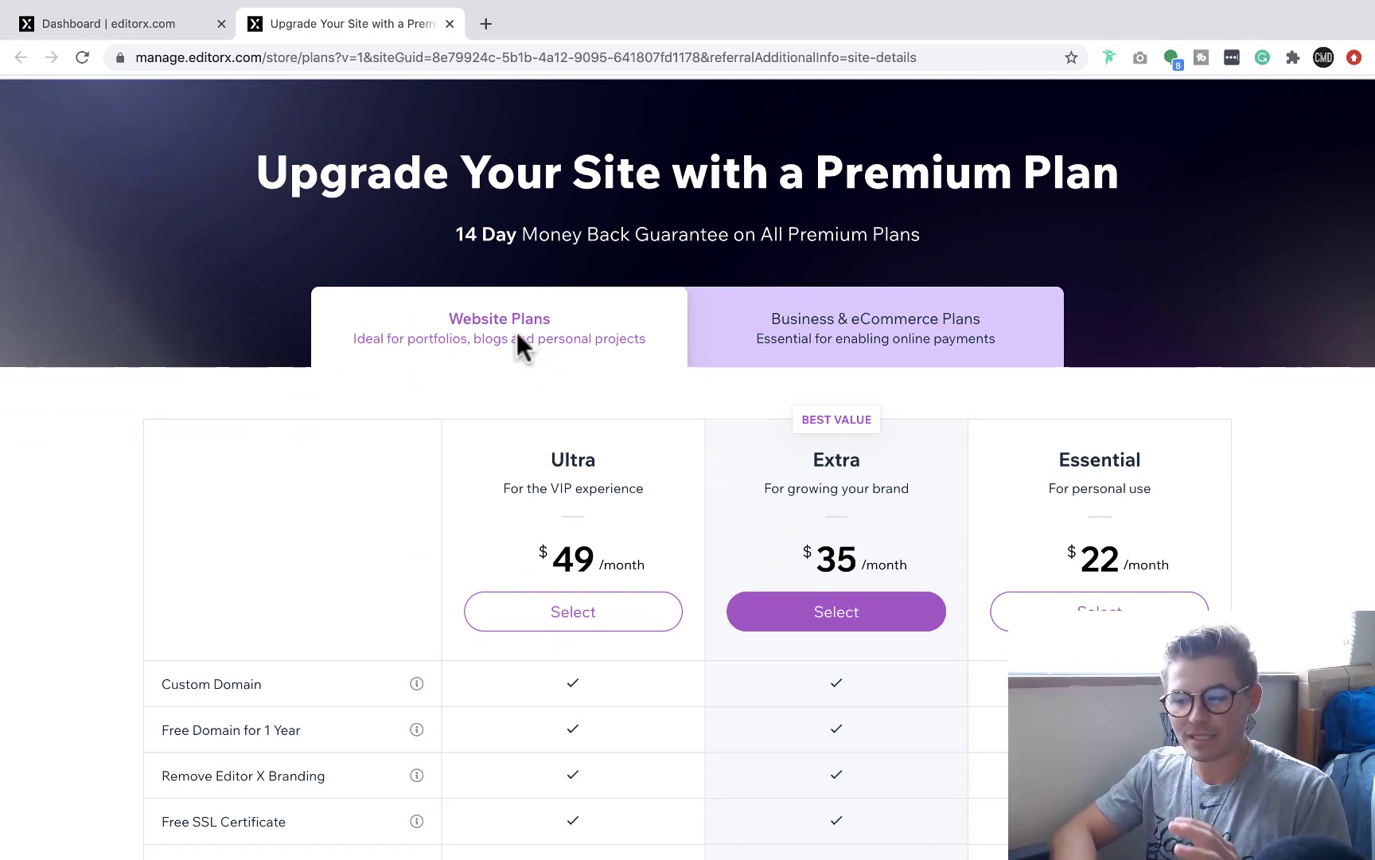
- Show the Business & eCommerce plans: Scale $219, Boost $69, Launch $29 monthly
click(872, 339)
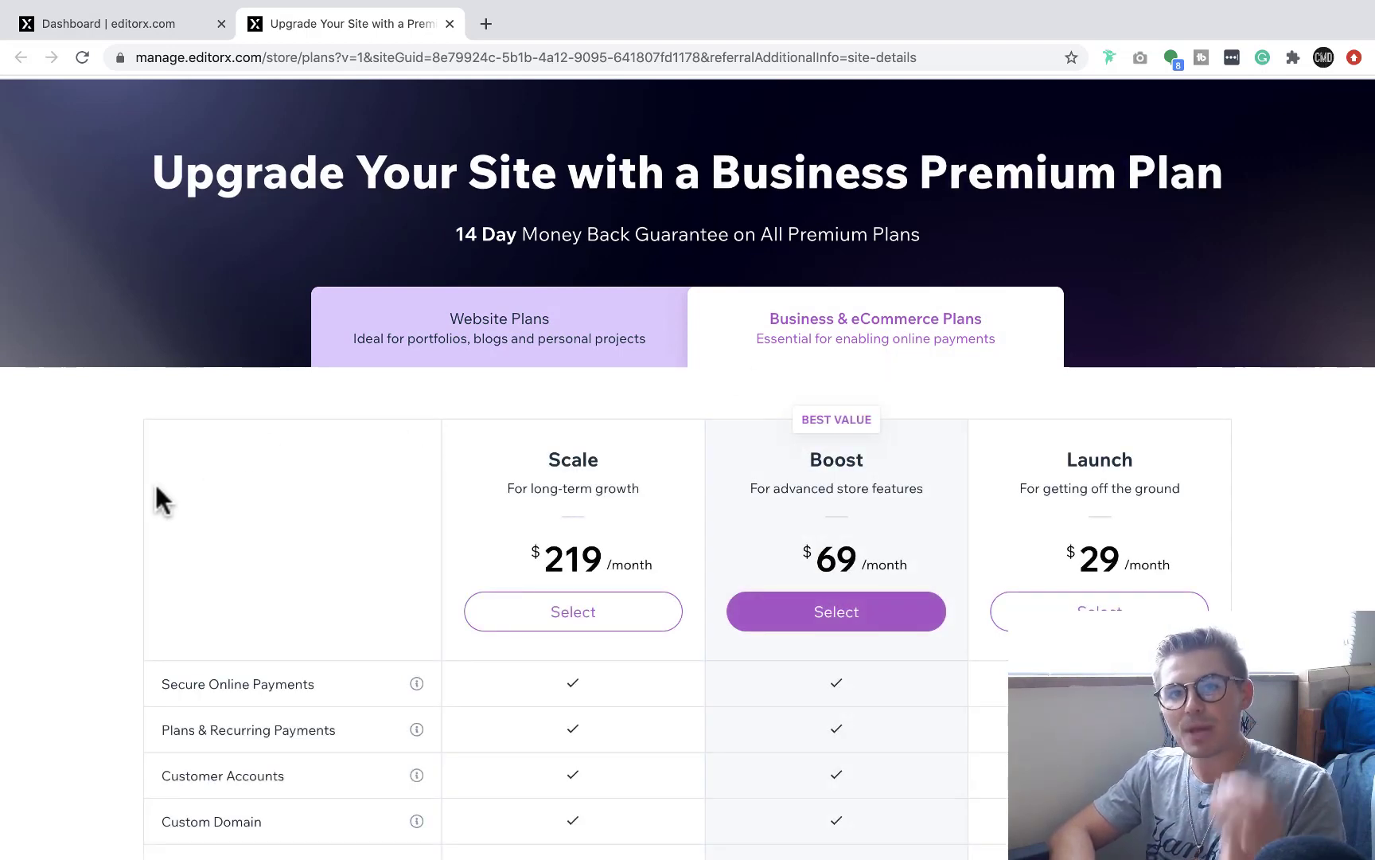
scroll(117, 572, down, 1)
scroll(121, 586, down, 5)
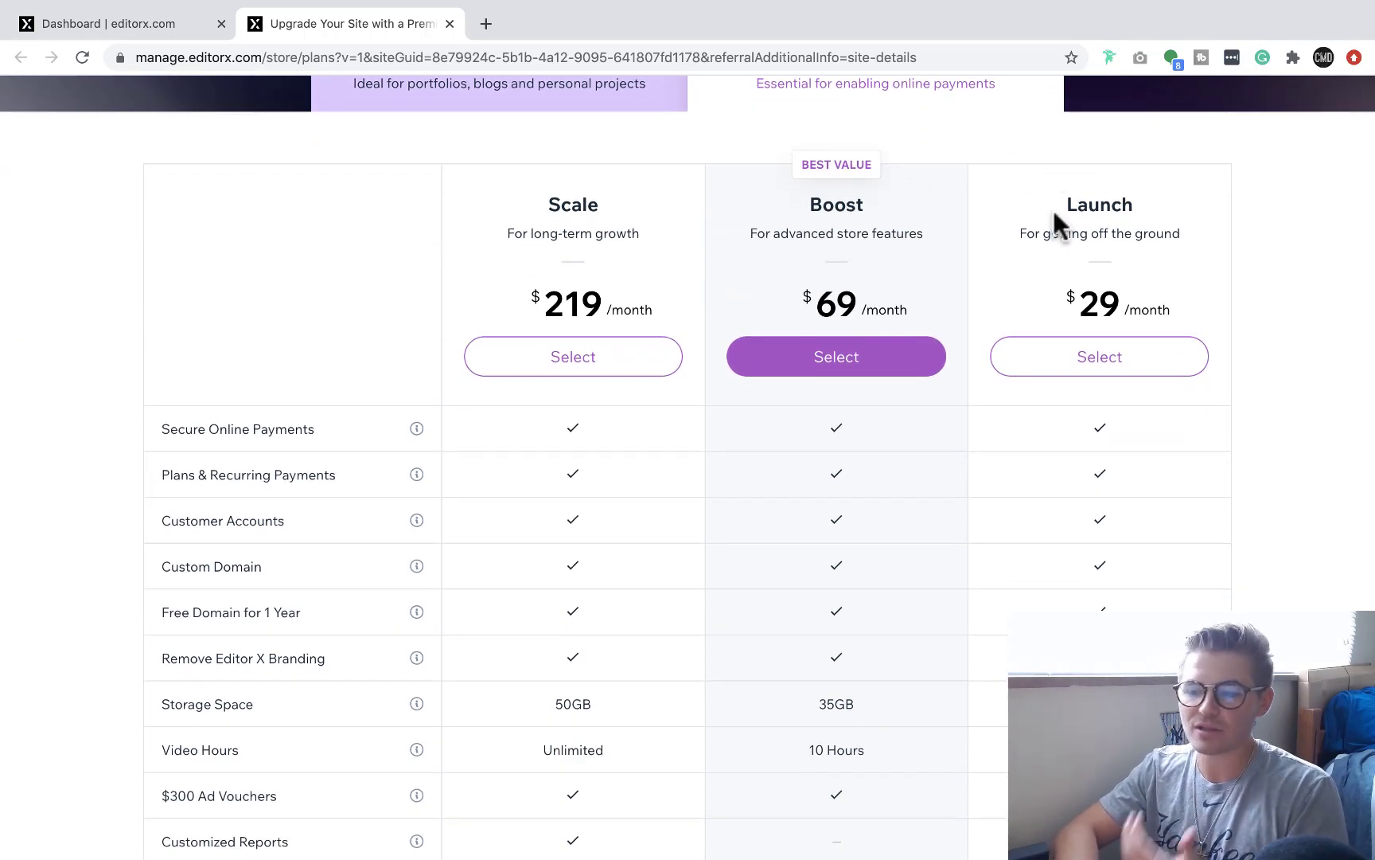
scroll(732, 524, down, 2)
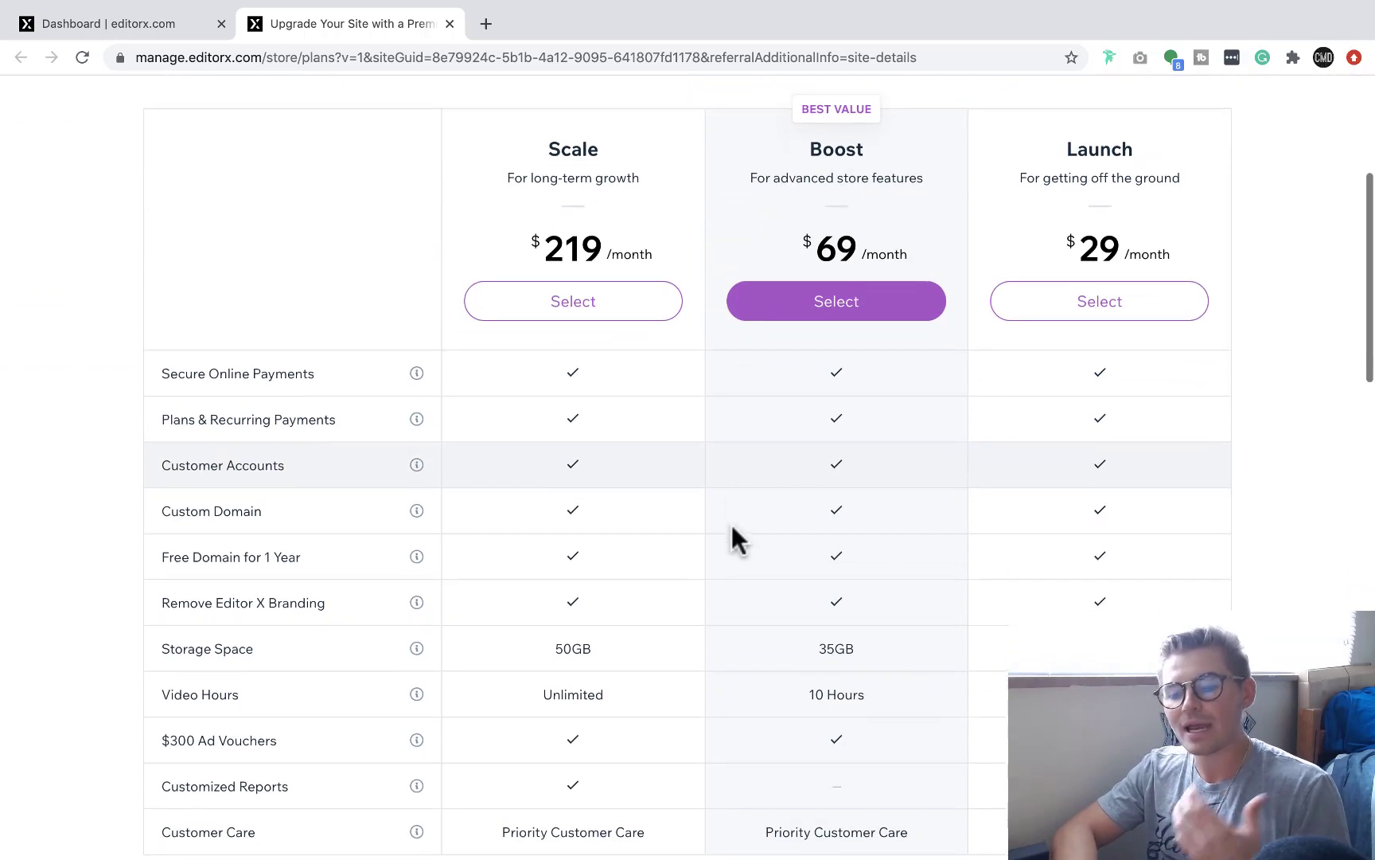
scroll(731, 524, down, 3)
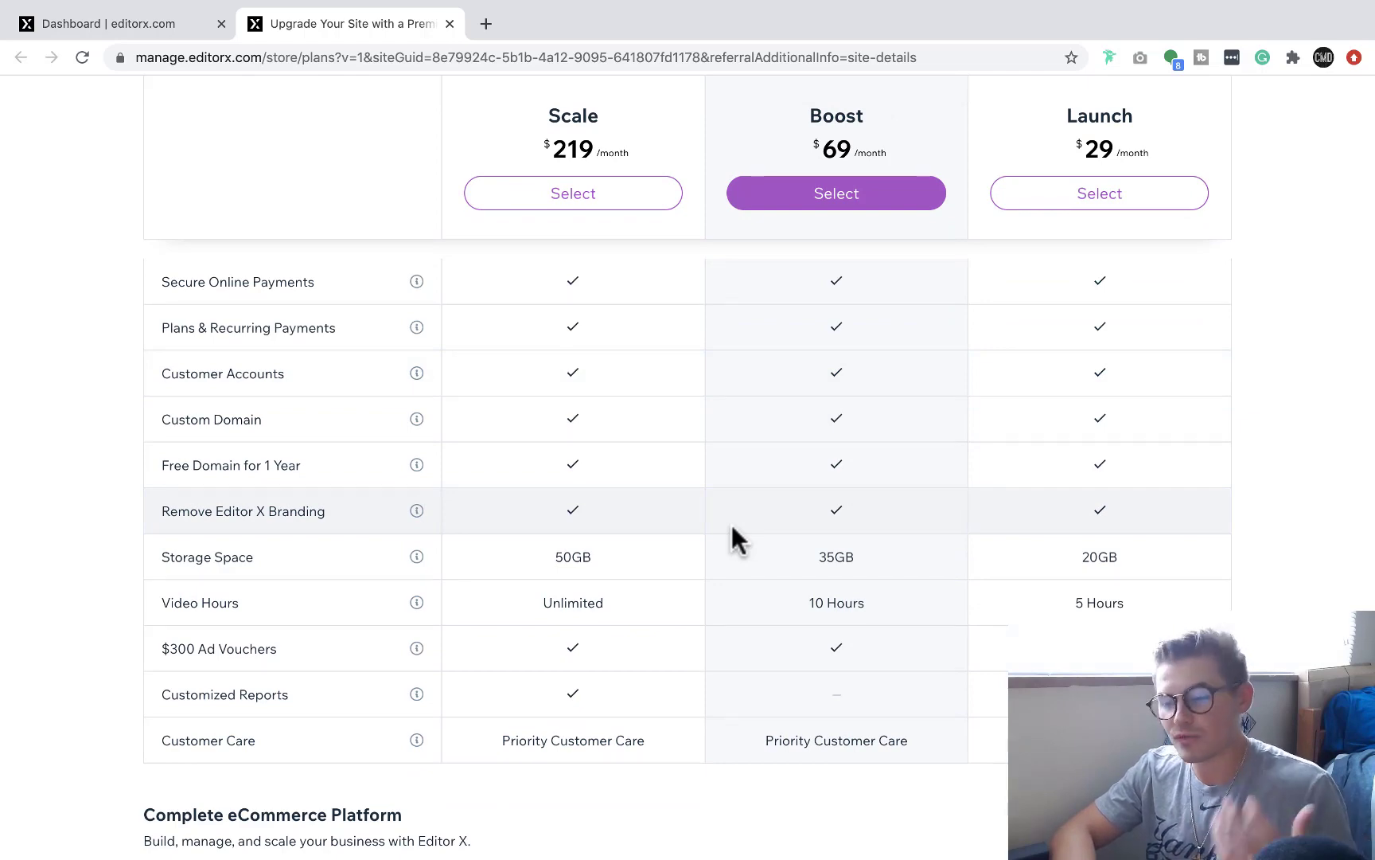
scroll(732, 524, up, 3)
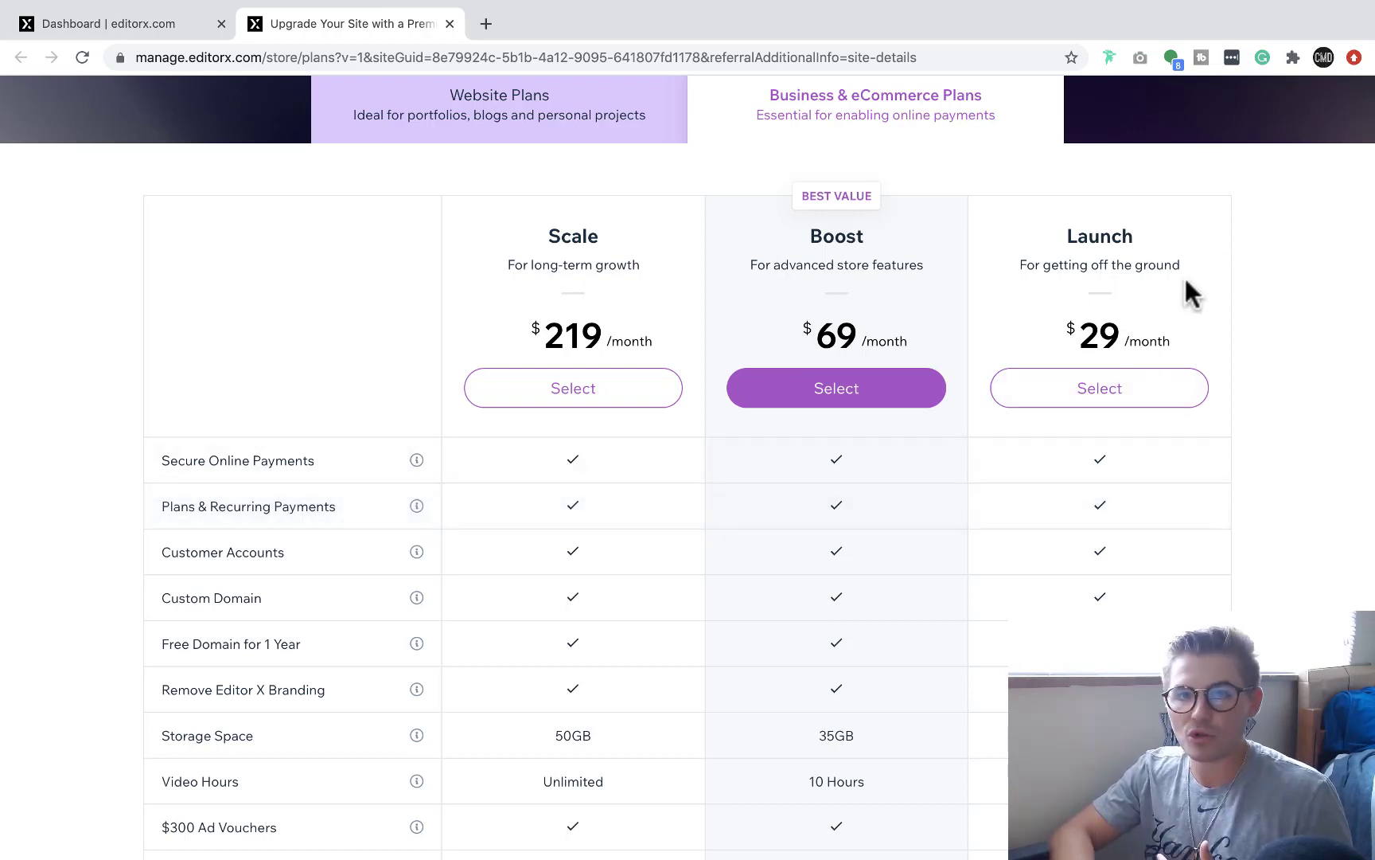
- Close the plans tab, confirm leaving, and head to Settings in the sidebar
click(449, 24)
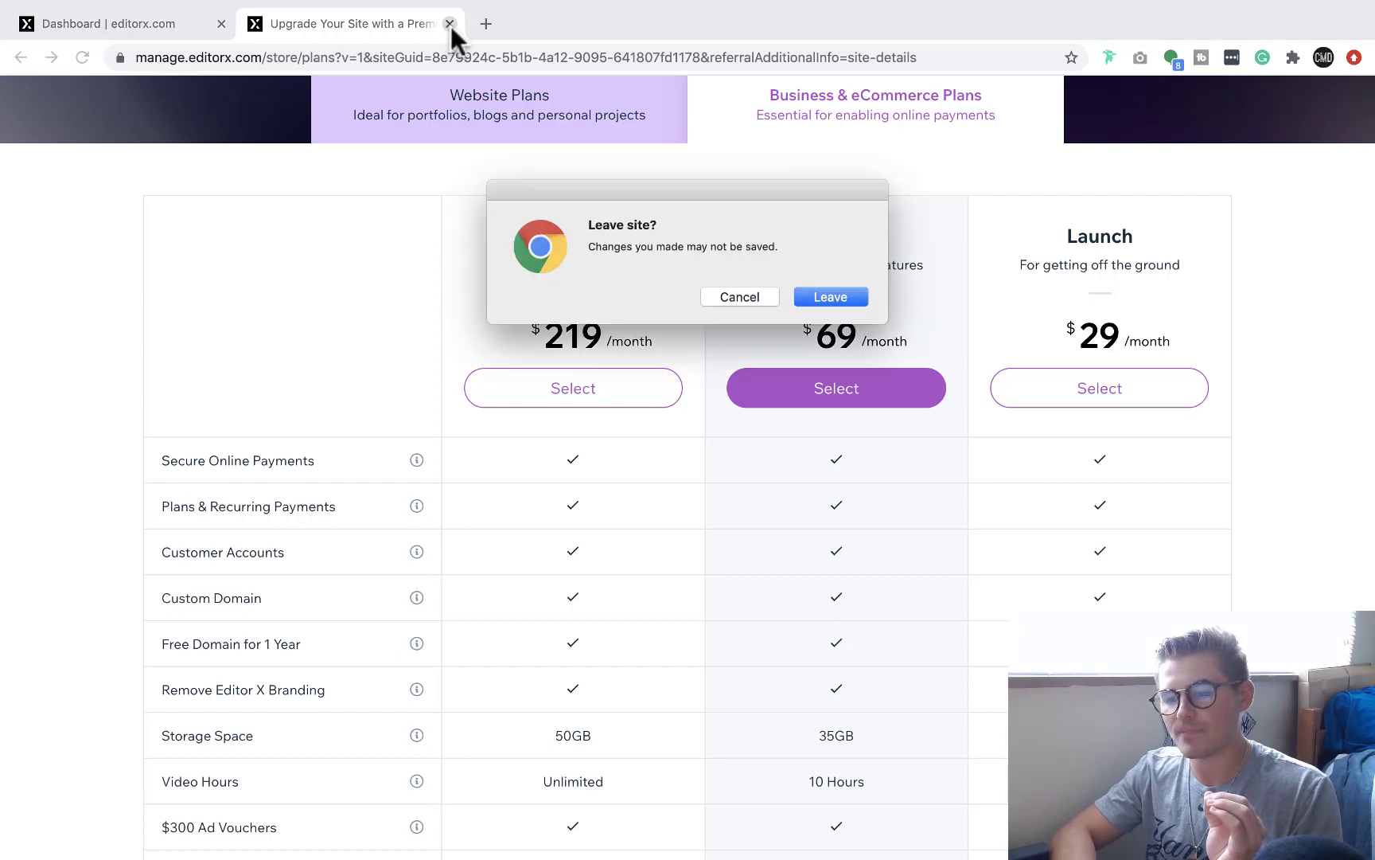
click(803, 300)
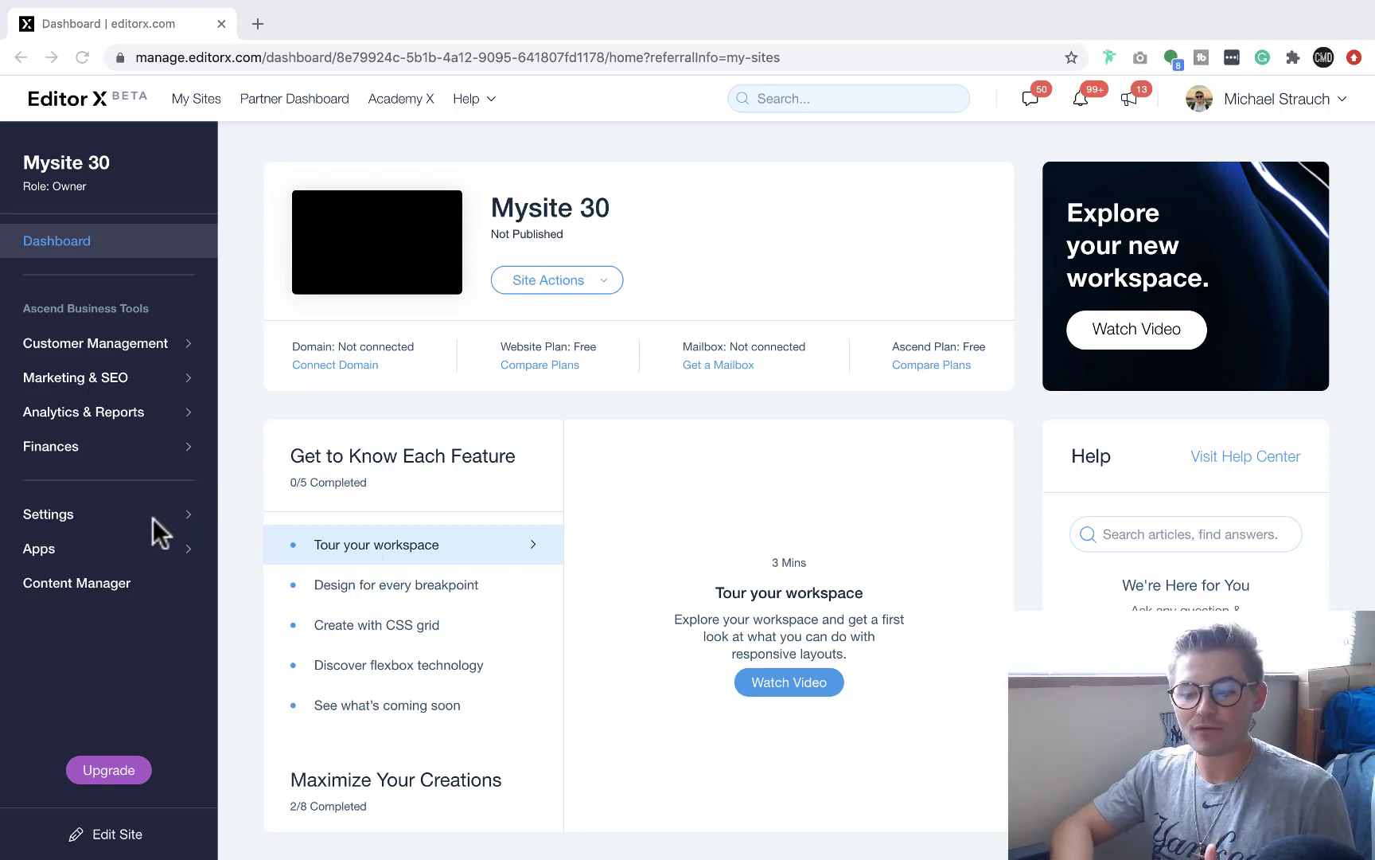
mouse_move(121, 525)
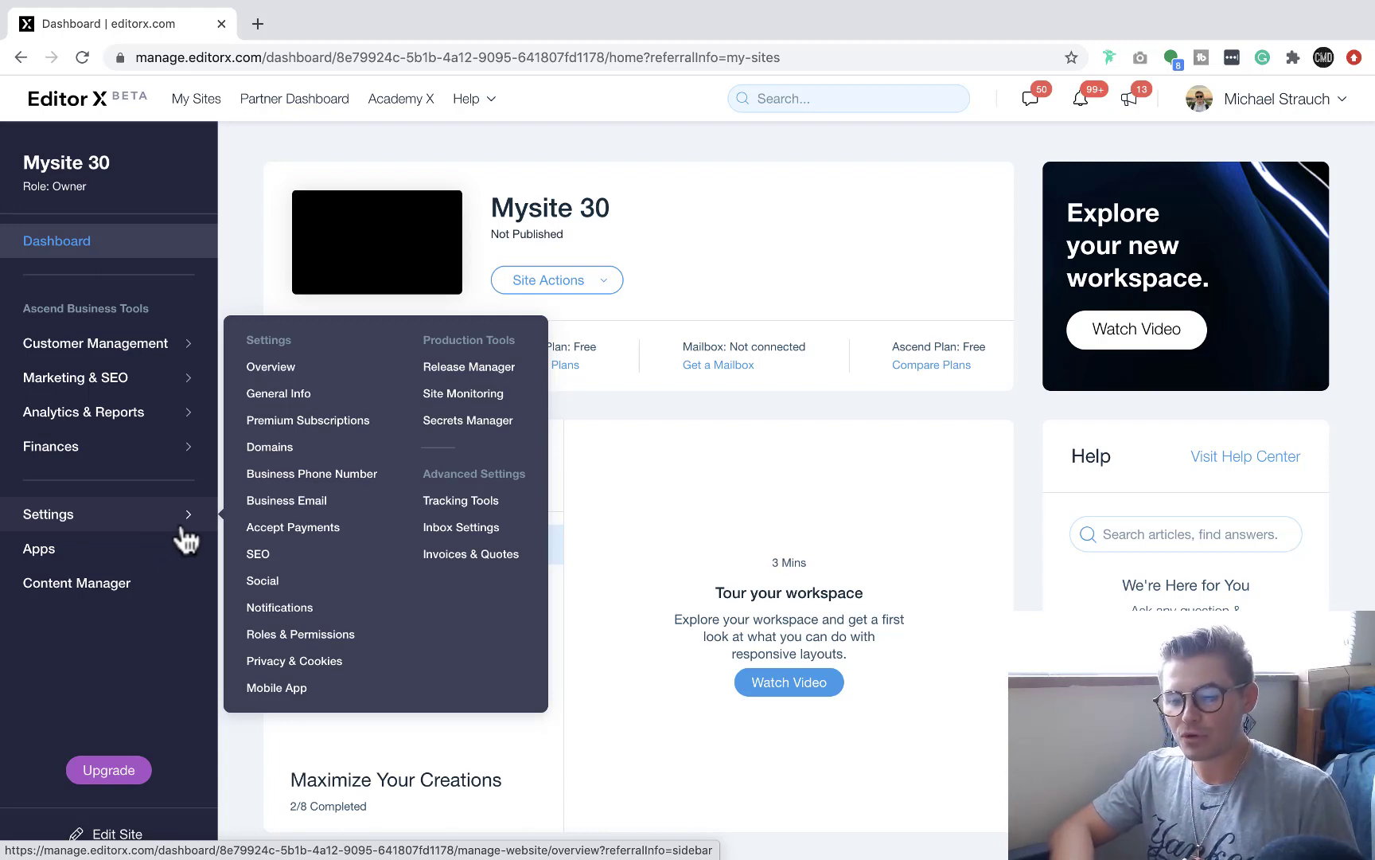
- Open Accept Payments, where Wix card payments and PayPal are already ticked
click(281, 537)
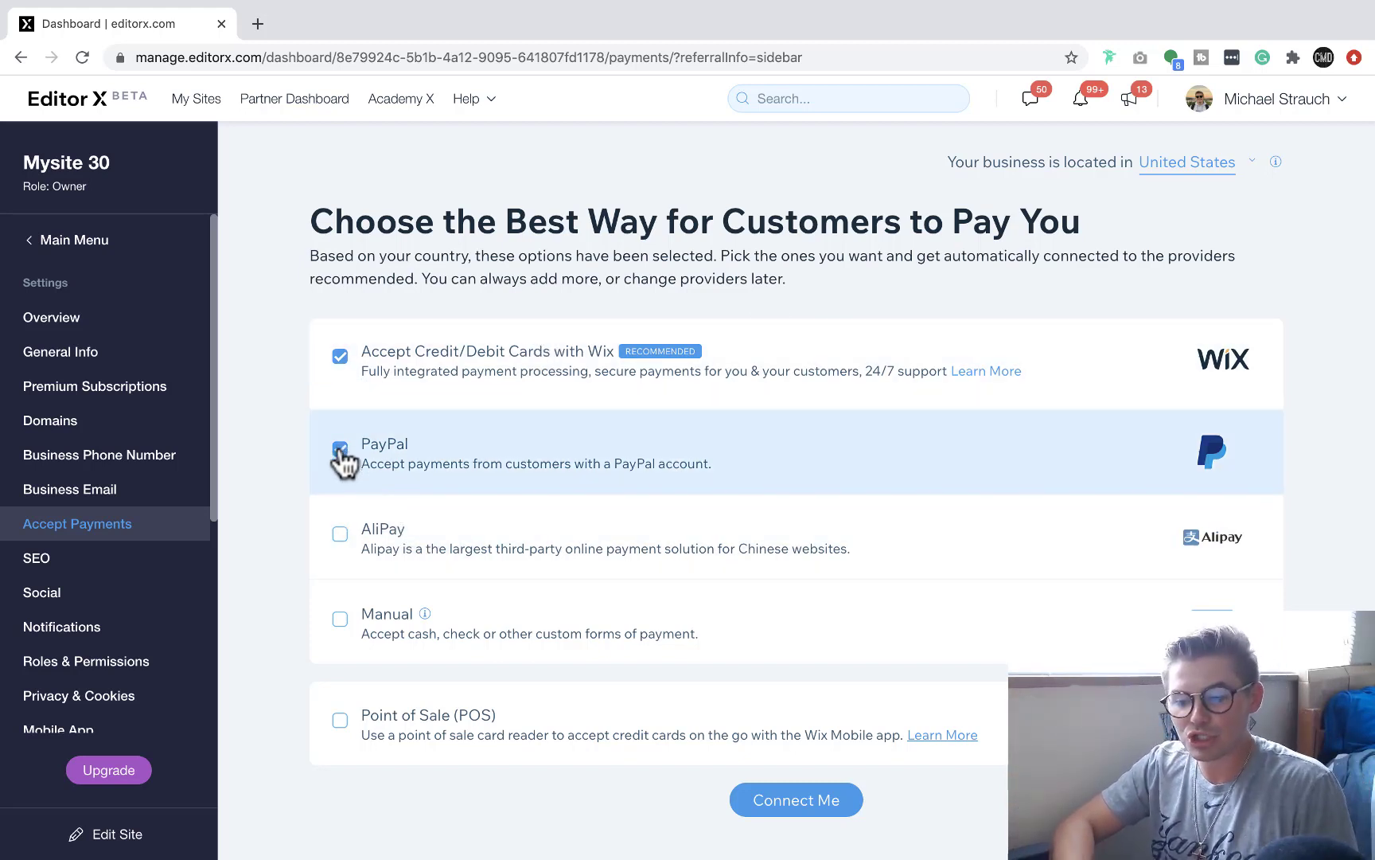
- Scroll down the payment options with Wix card payments and PayPal still ticked
scroll(322, 489, down, 1)
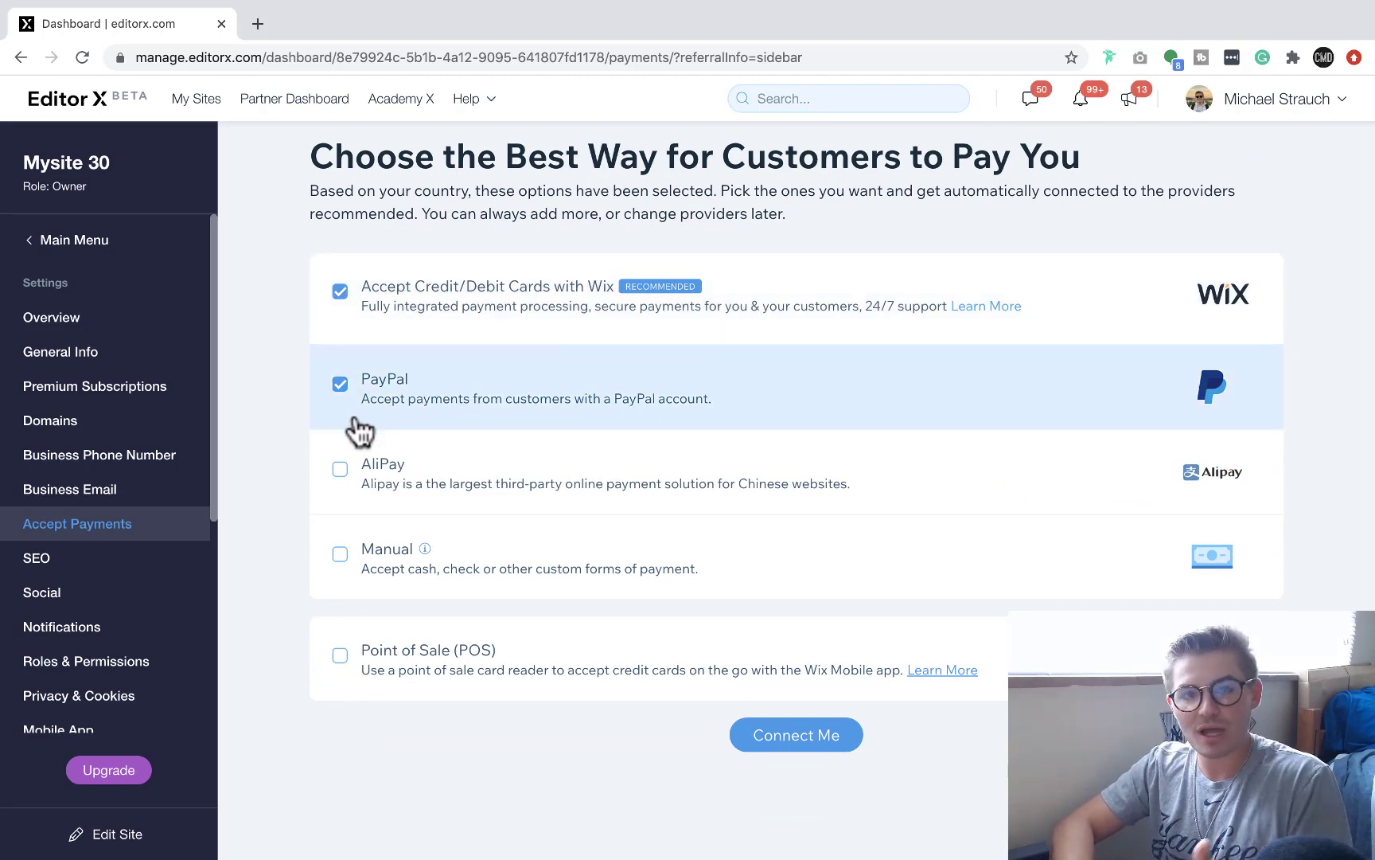
- Connect Wix card payments and PayPal, reviewing and confirming the restricted-products list
click(769, 763)
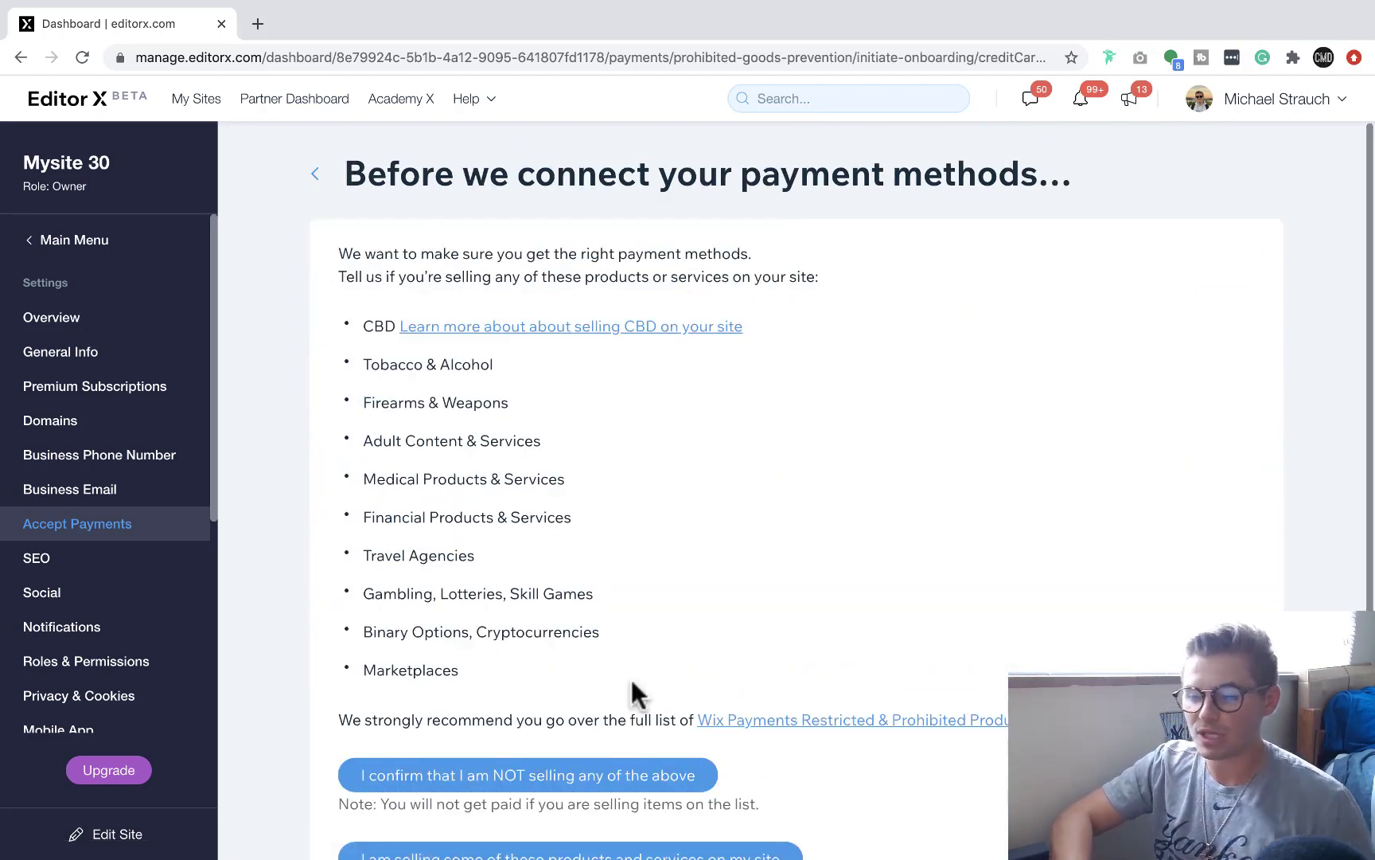
scroll(442, 516, down, 1)
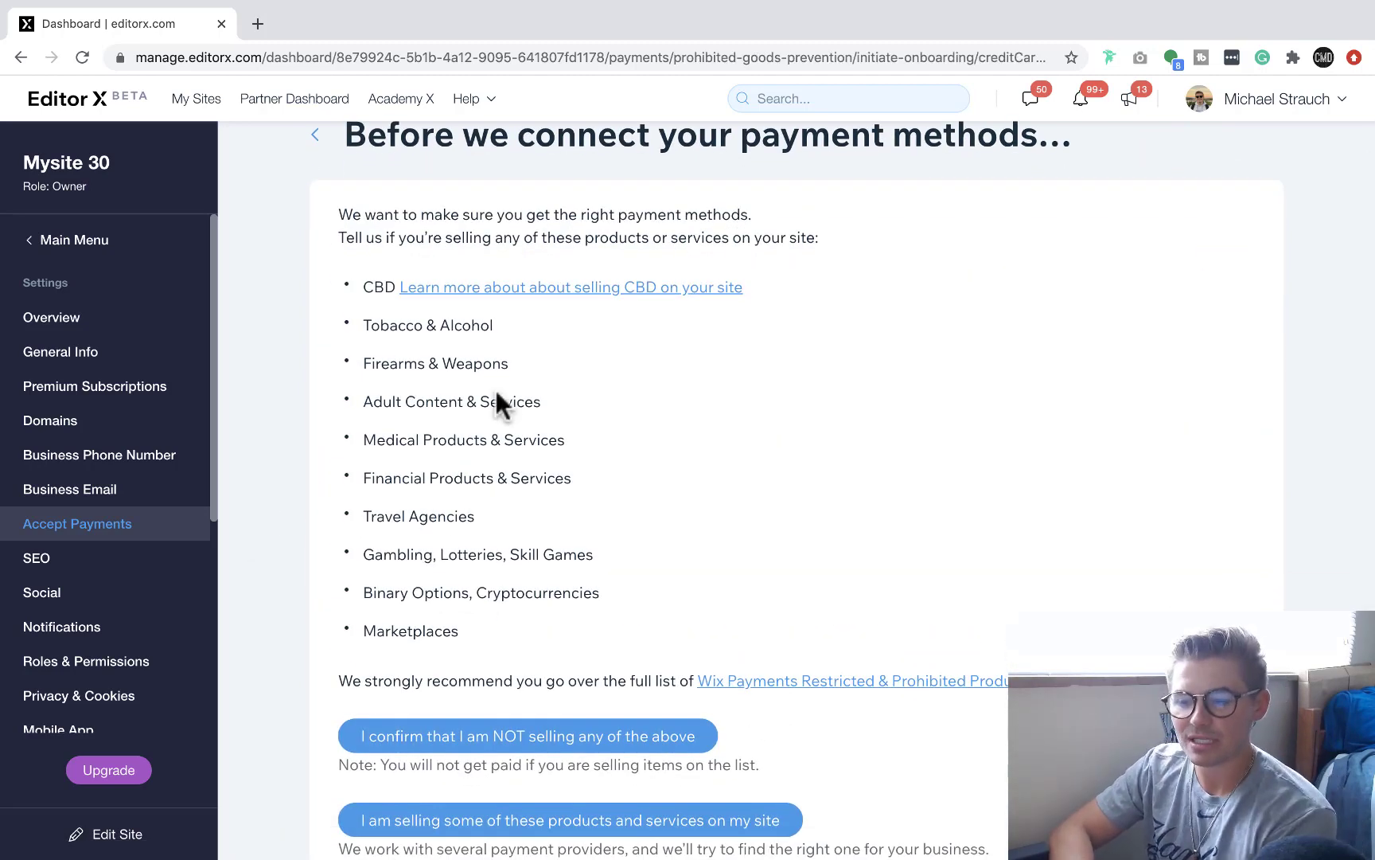
scroll(790, 372, down, 2)
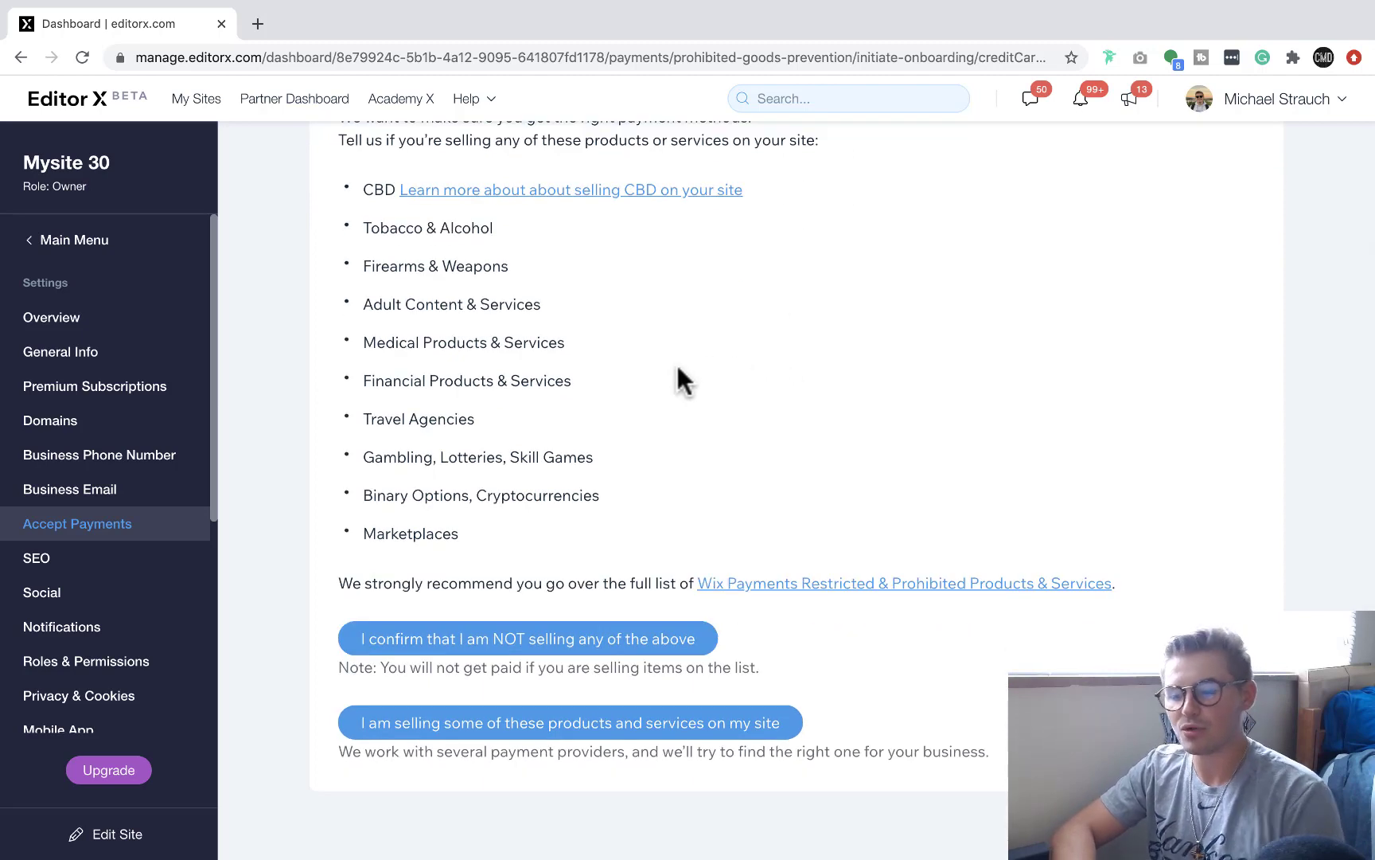
scroll(501, 441, up, 3)
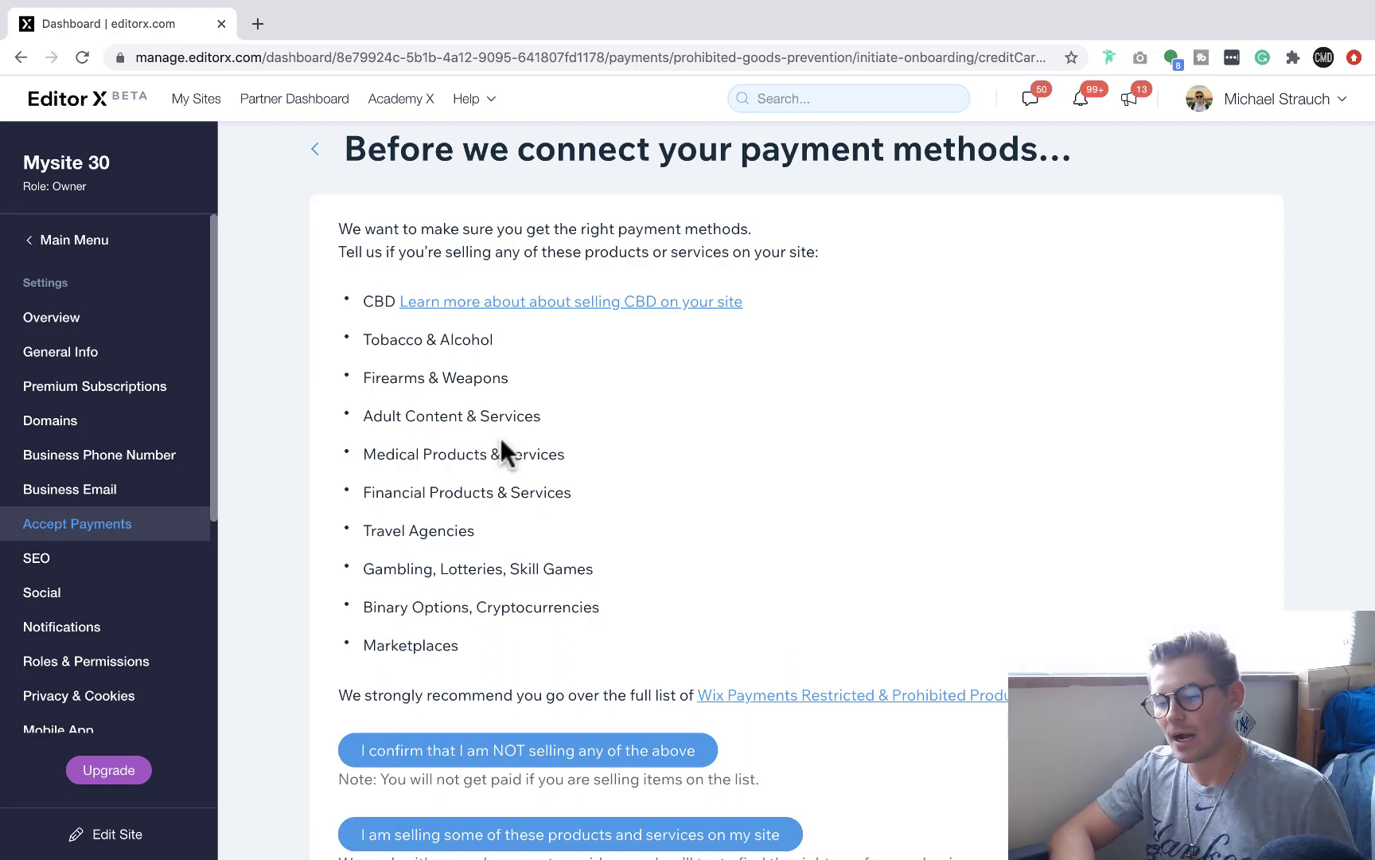
scroll(500, 437, down, 3)
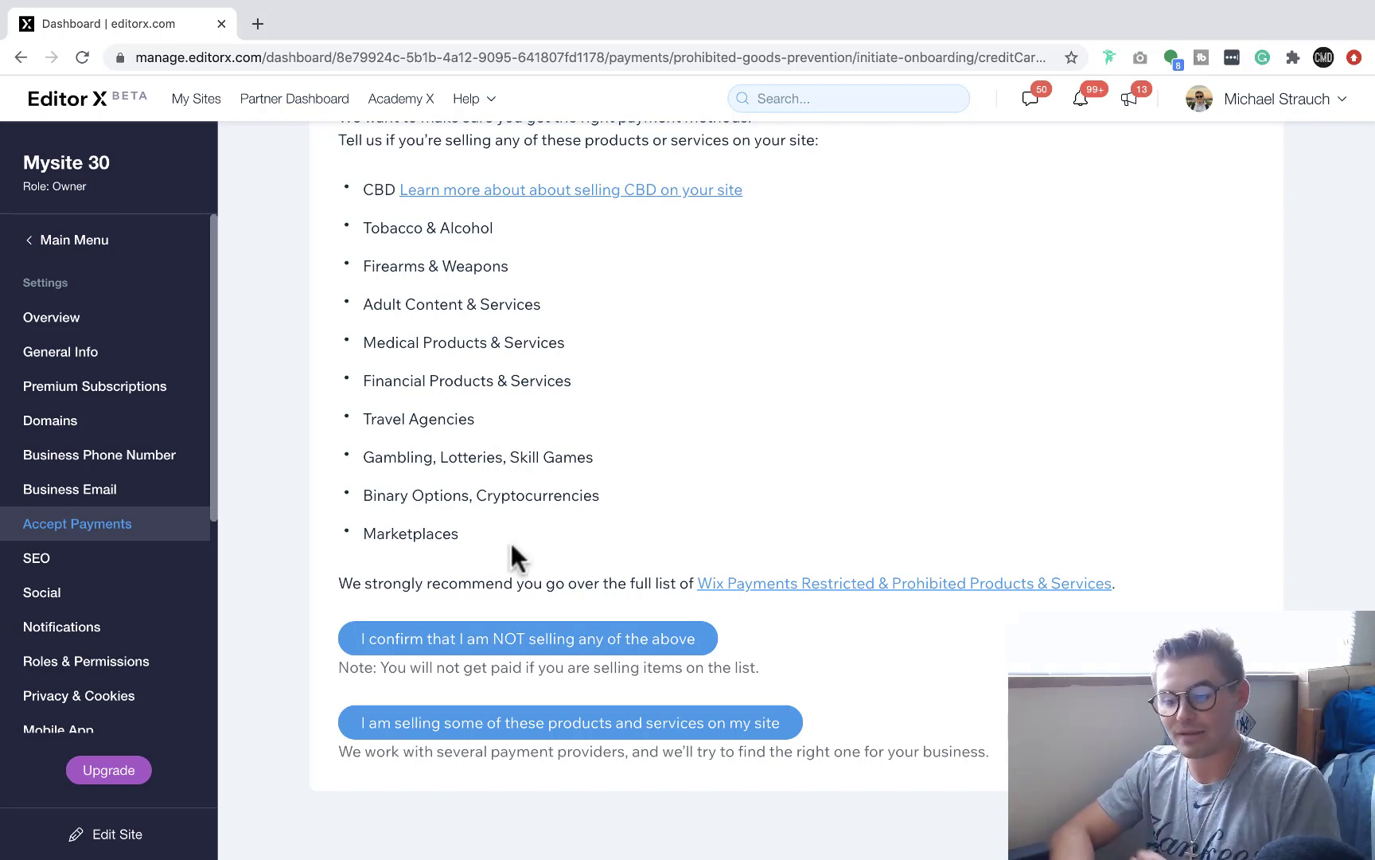
click(479, 638)
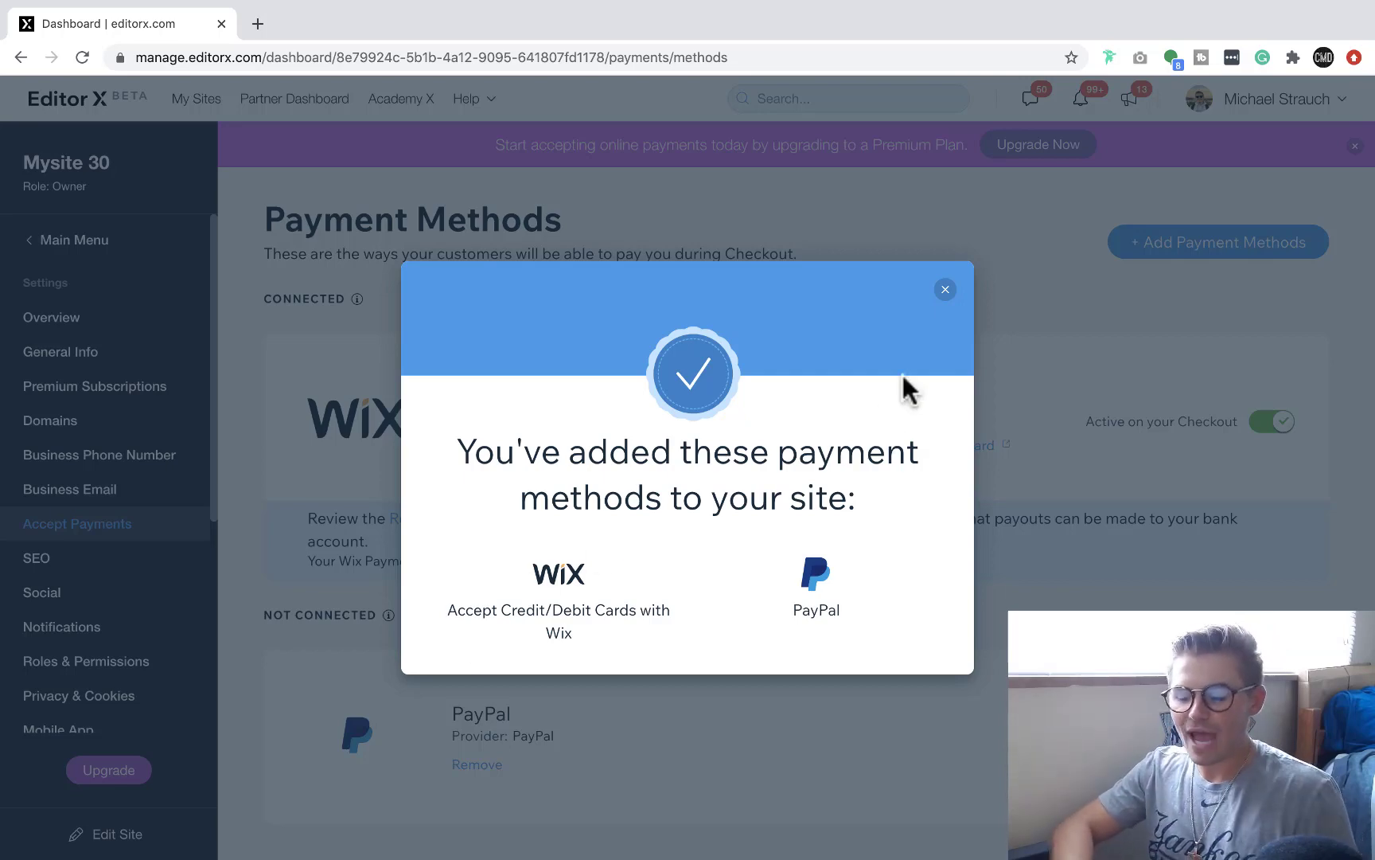
- Close the 'You've added these payment methods' confirmation
click(946, 290)
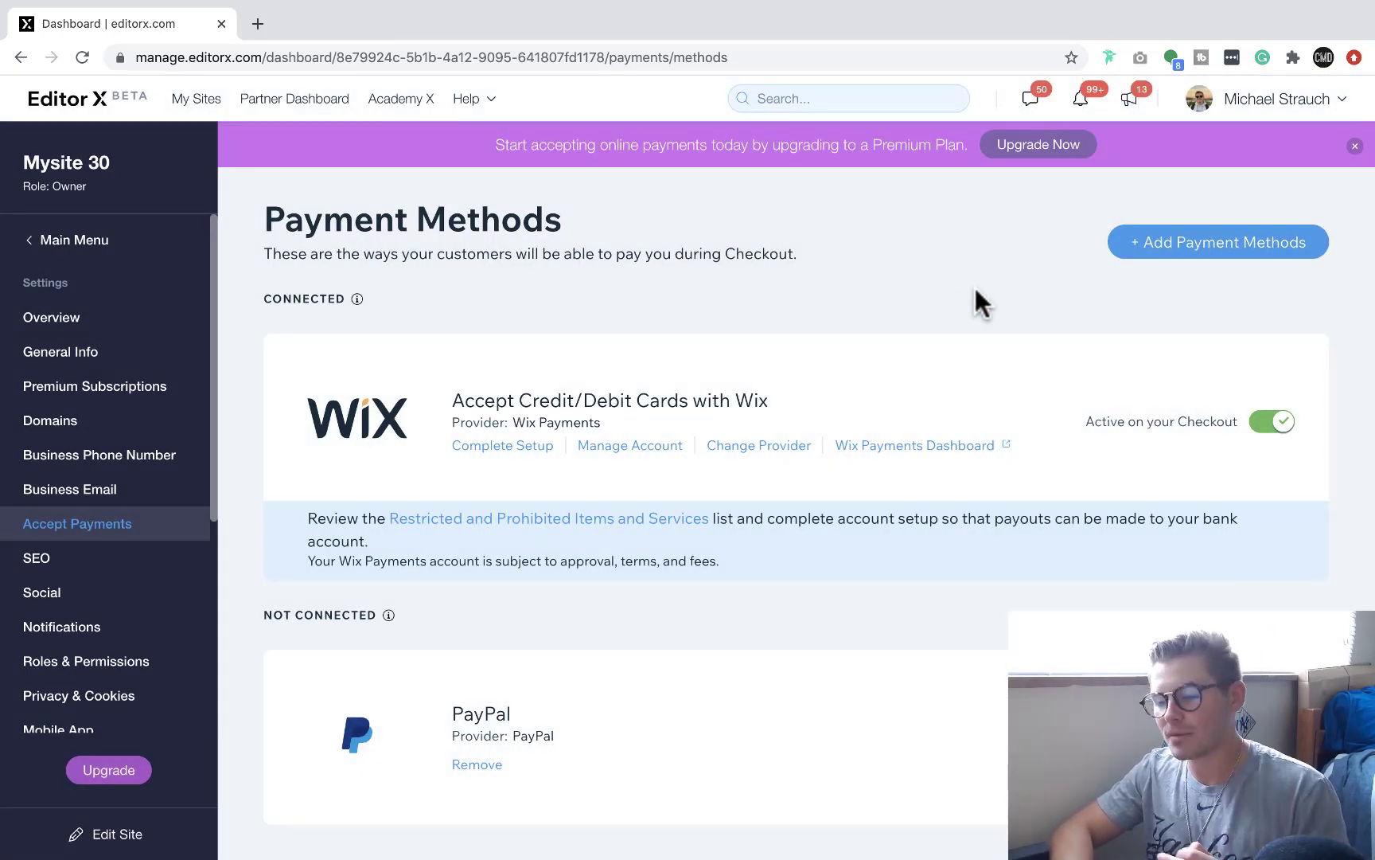
- Review the card account's Complete Setup page, close it, and open the Wix Payments Dashboard
click(490, 452)
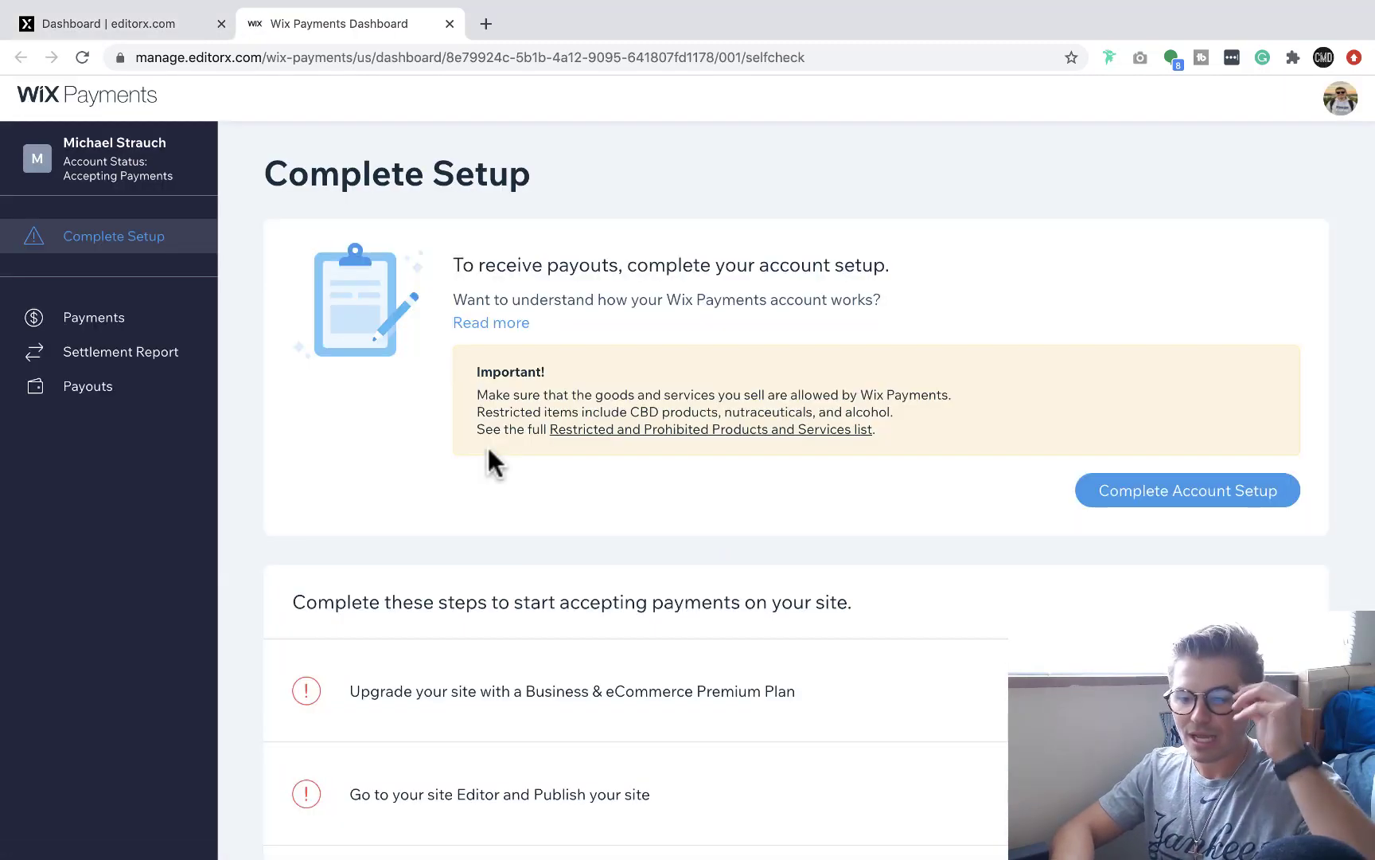
scroll(677, 549, down, 3)
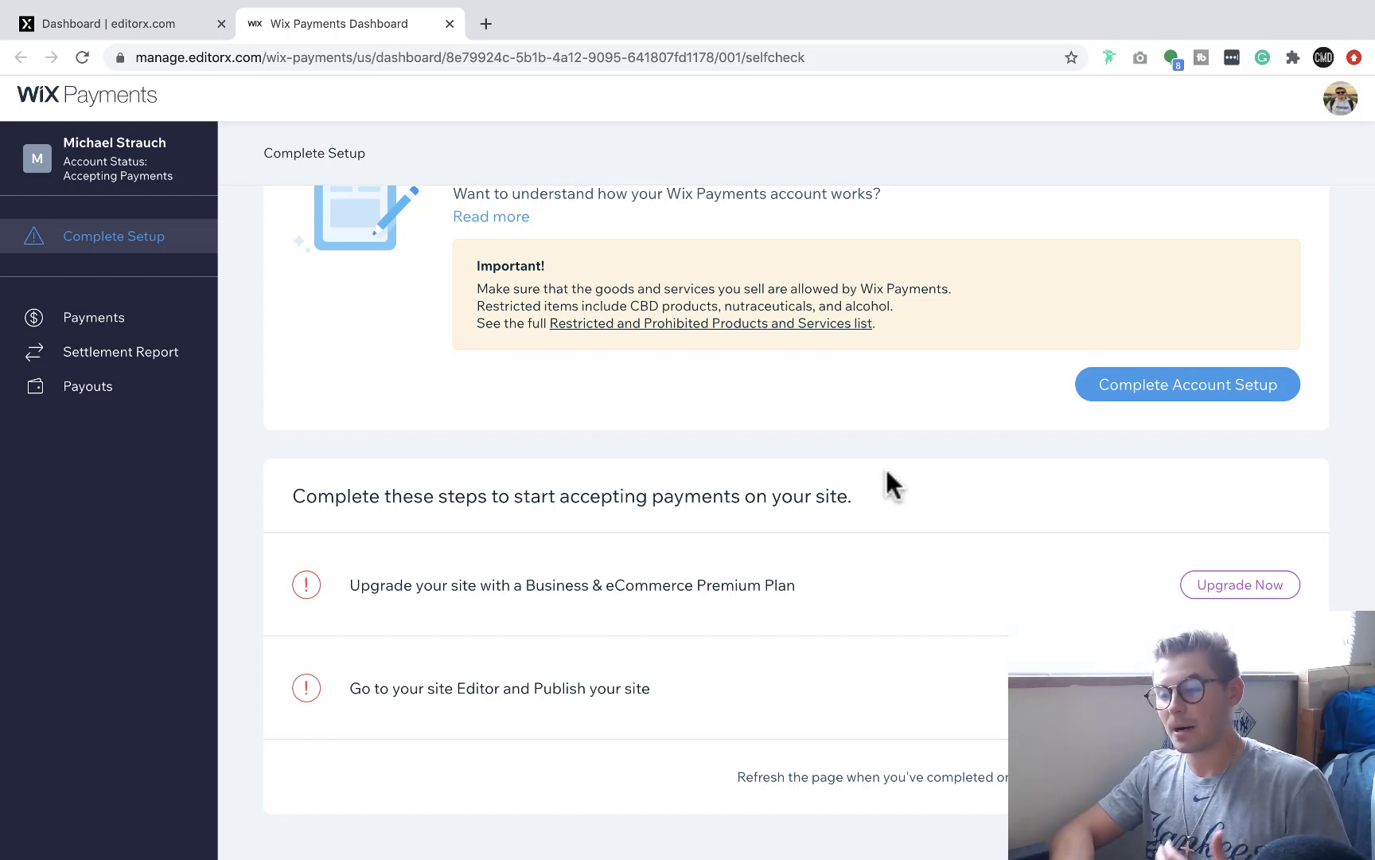
scroll(886, 471, up, 2)
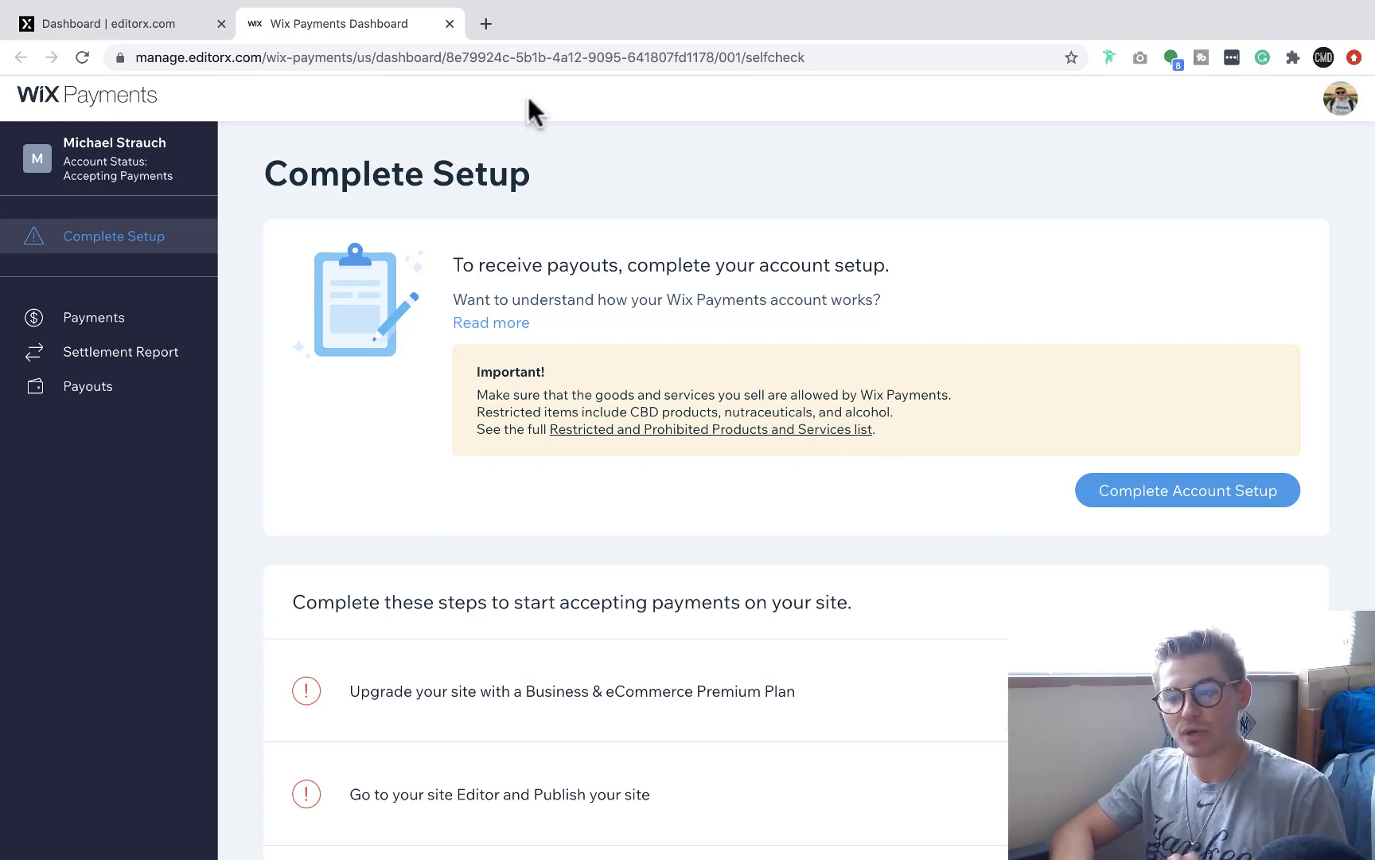
click(448, 24)
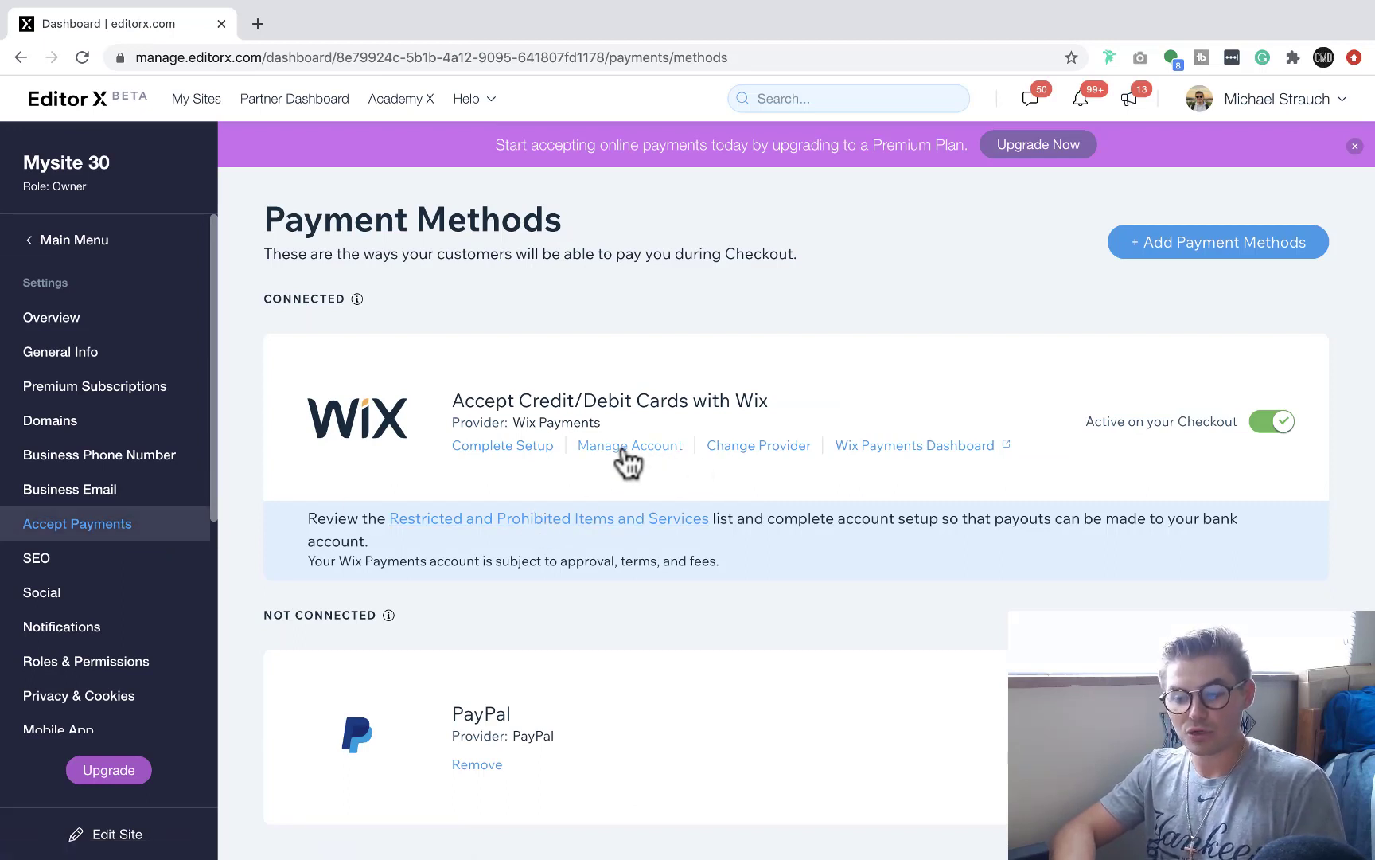
click(918, 447)
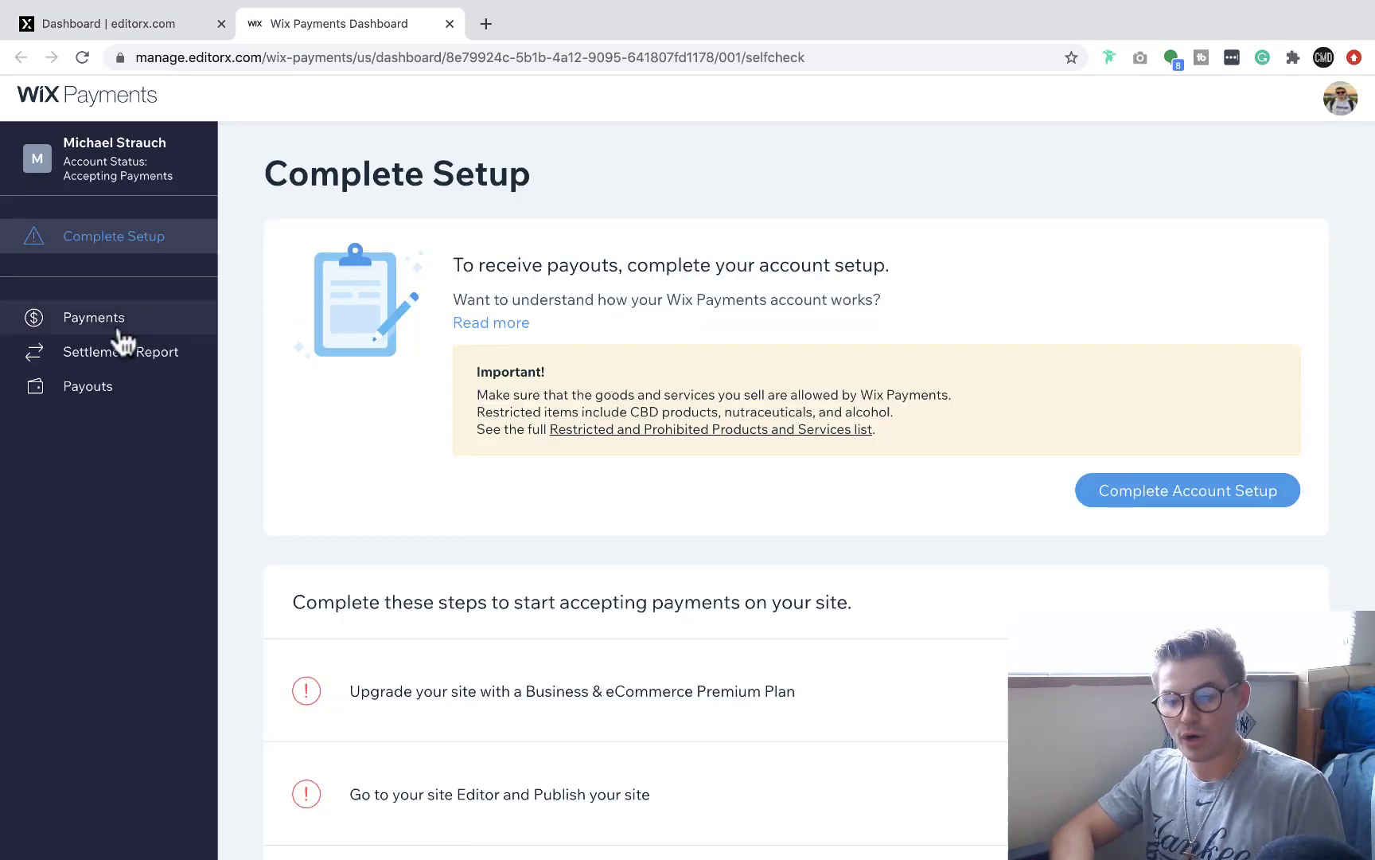
- View the Payments, Settlement Report and Payouts pages, then close the dashboard tab
click(121, 328)
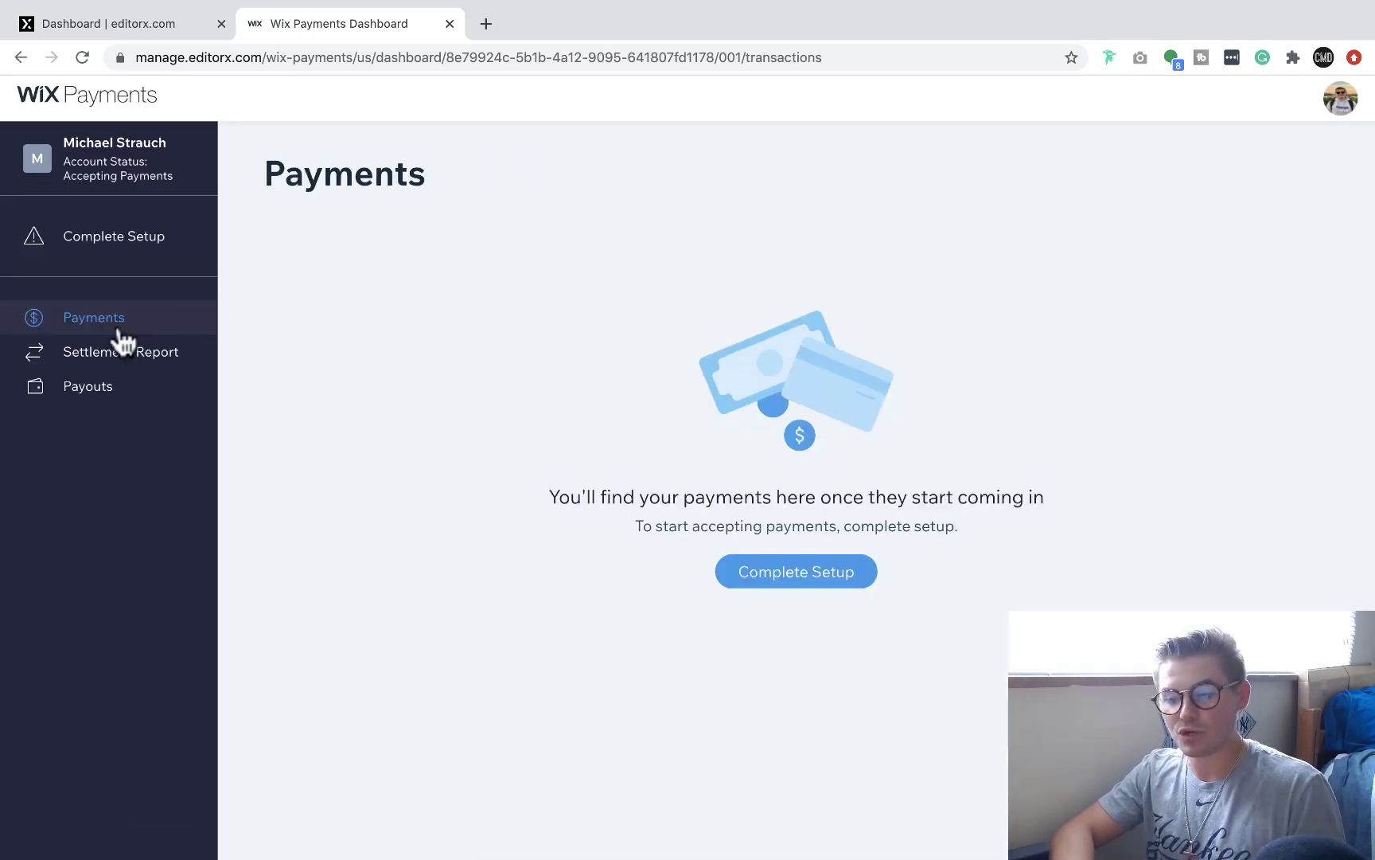
click(198, 382)
click(165, 362)
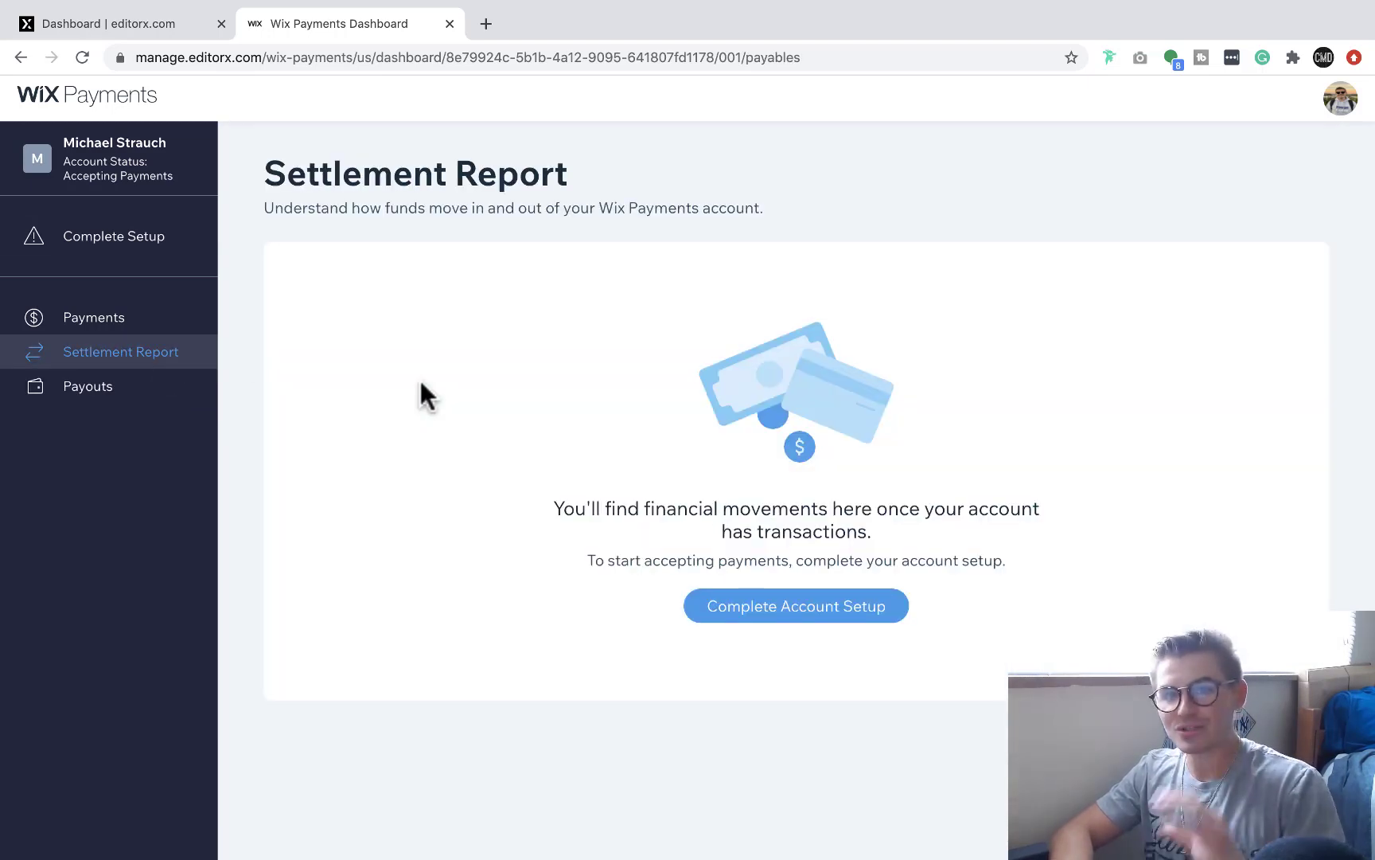
click(117, 382)
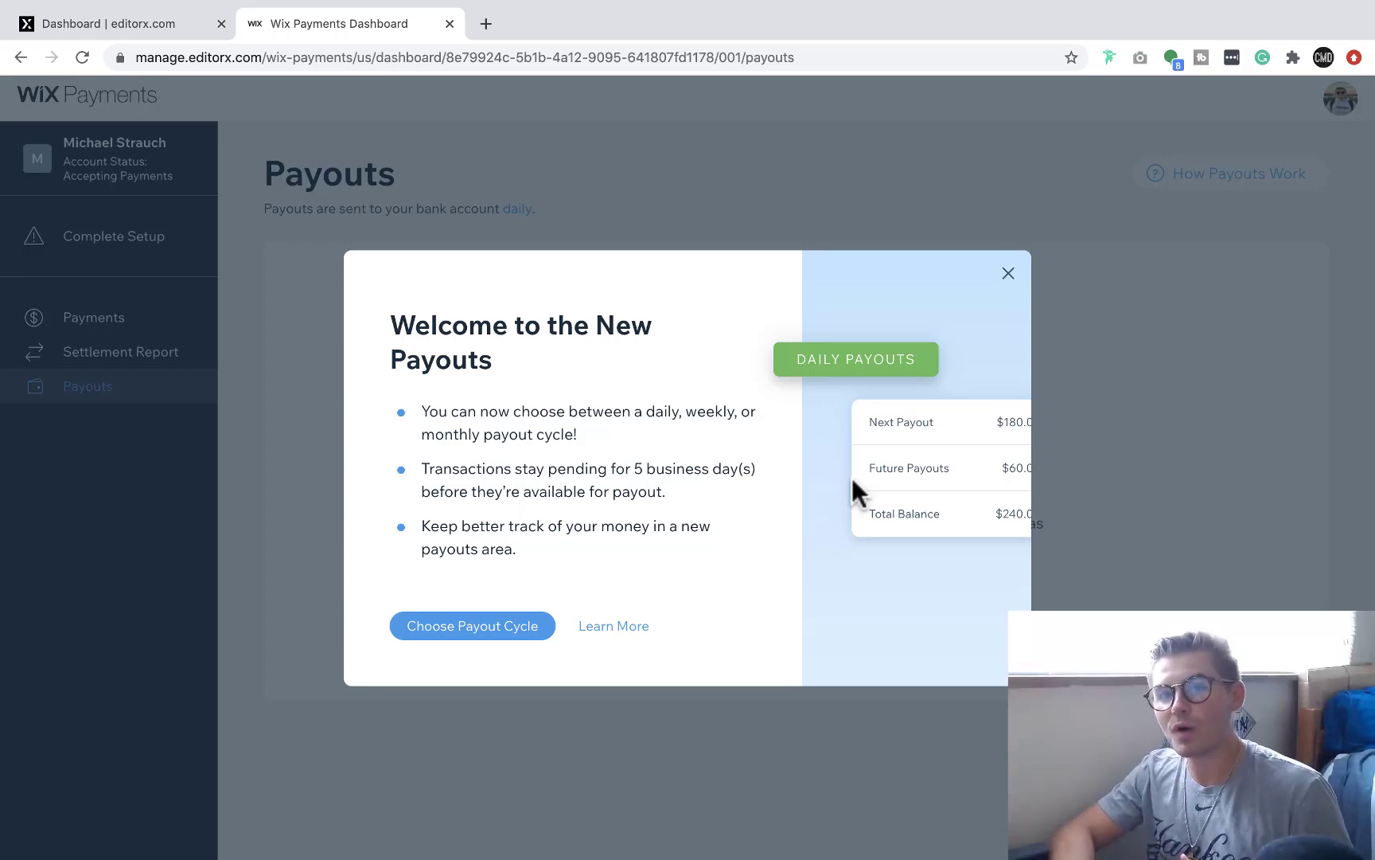
click(1009, 273)
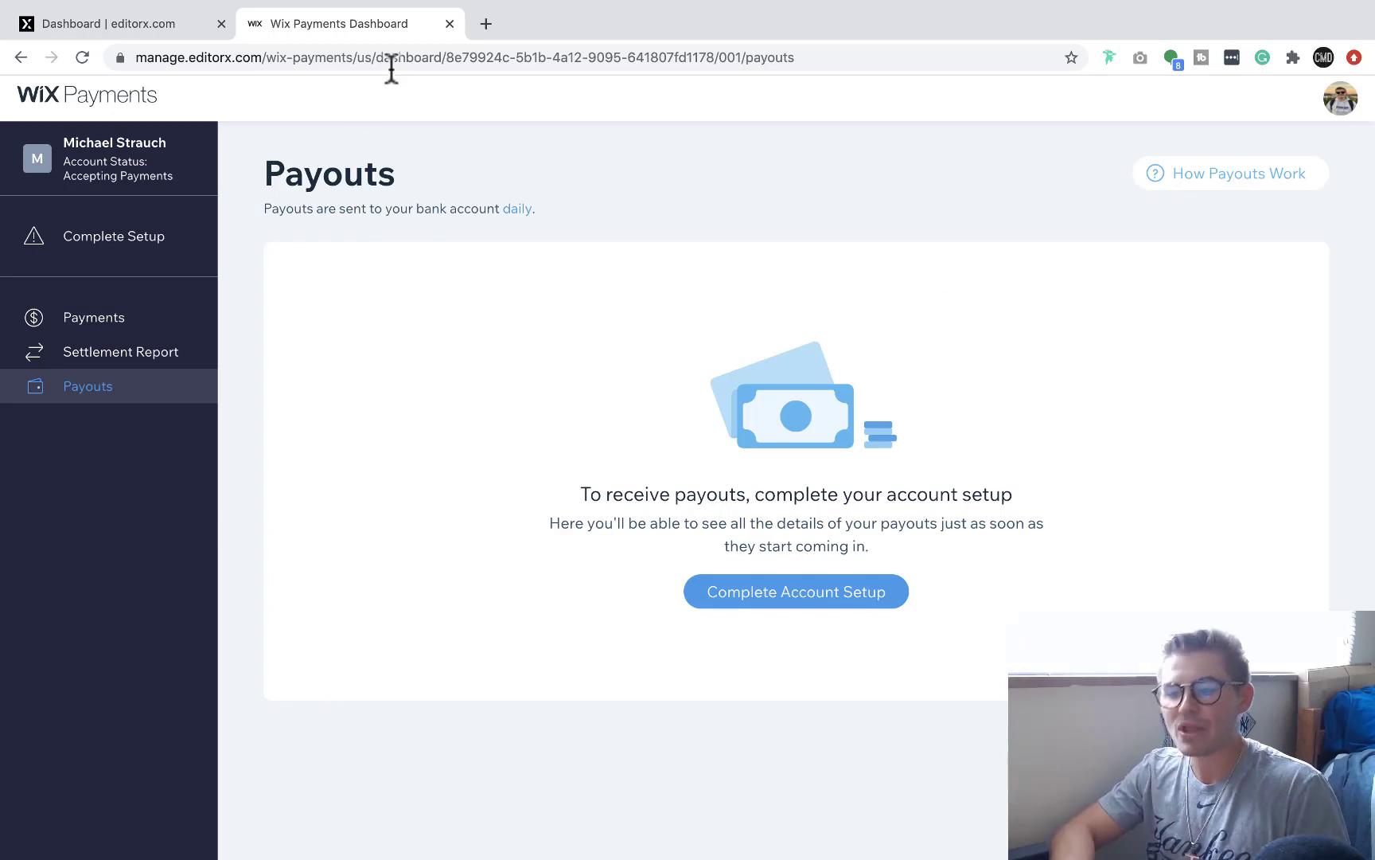
click(448, 24)
scroll(770, 587, down, 1)
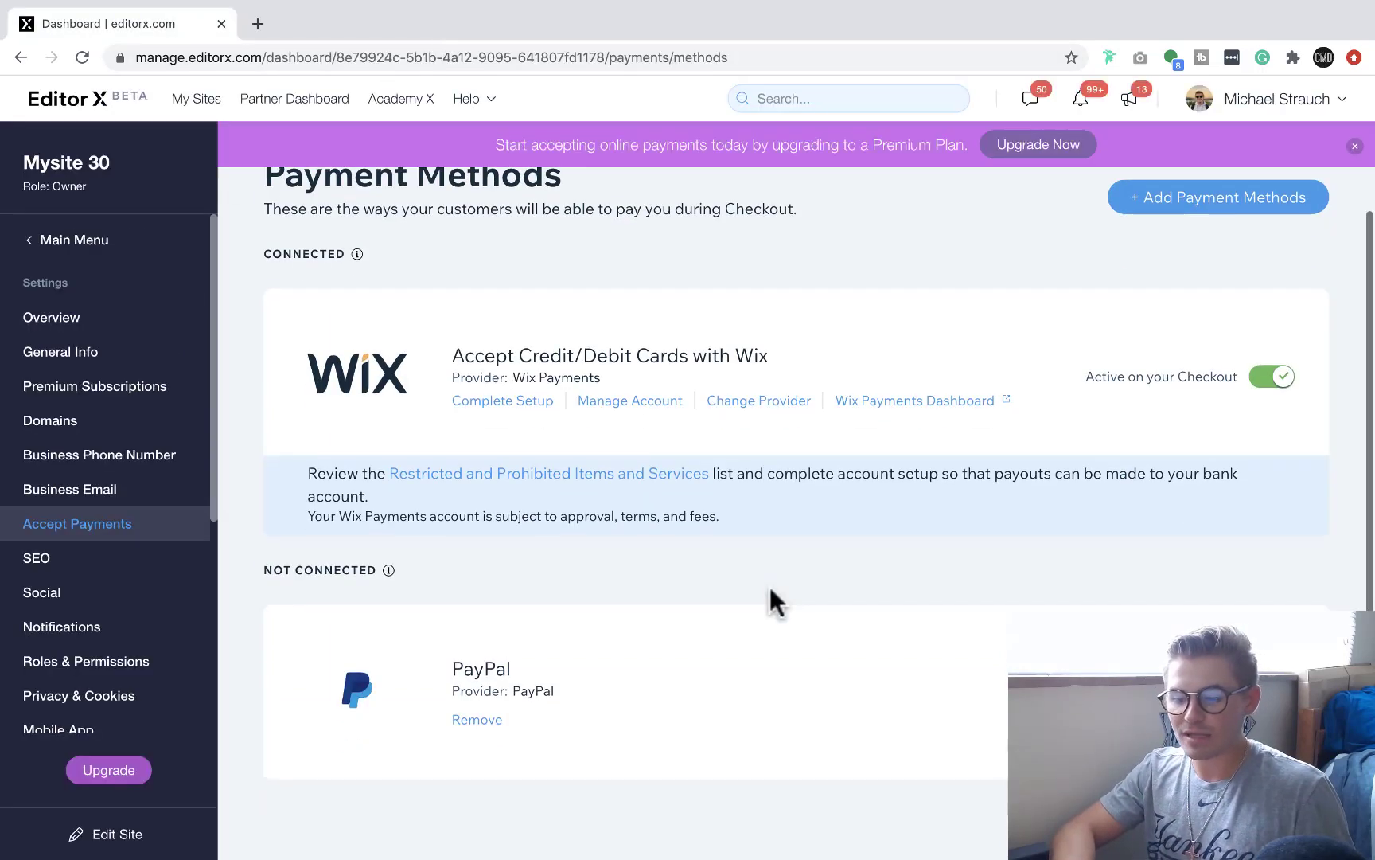
click(1241, 691)
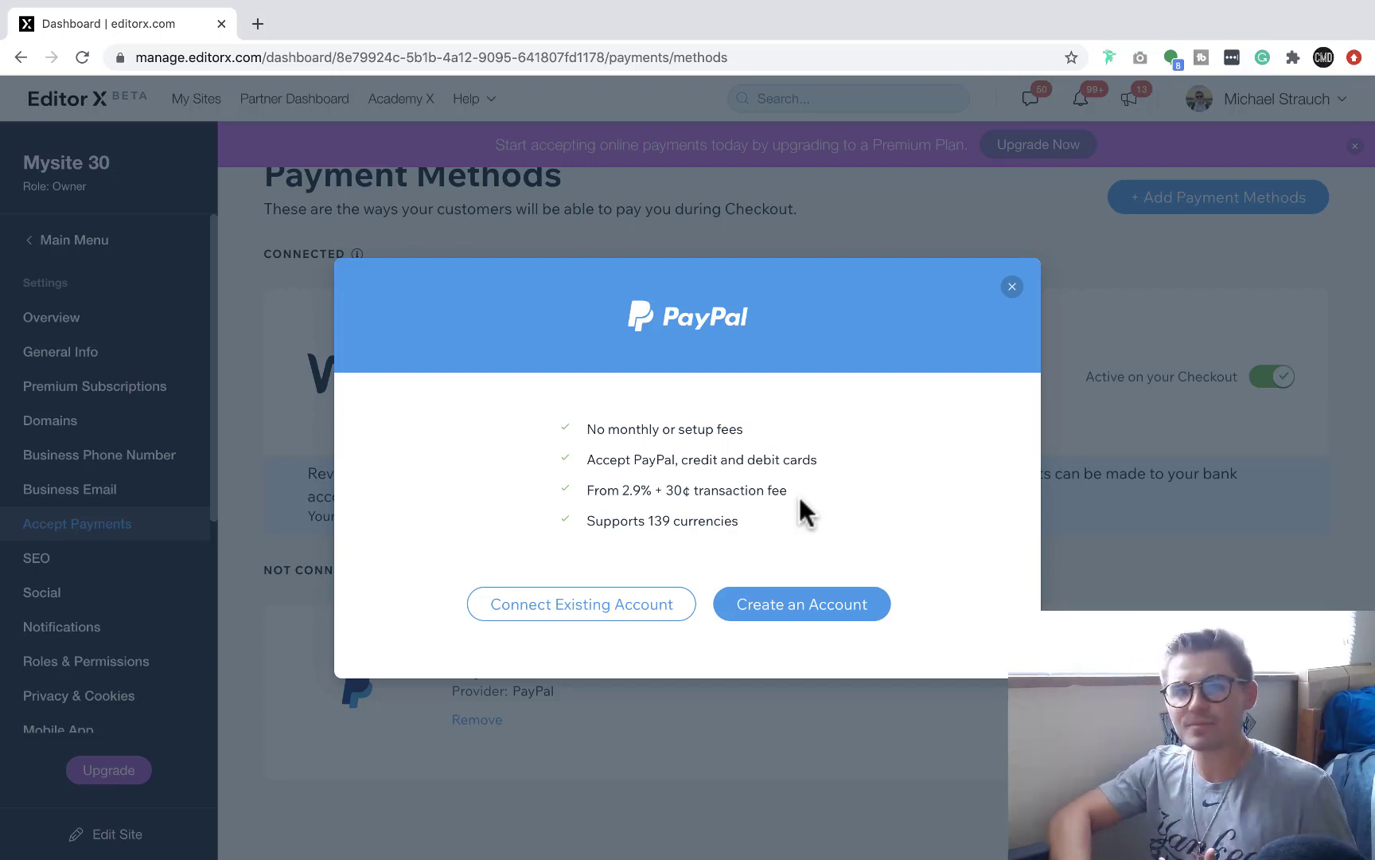
click(1012, 287)
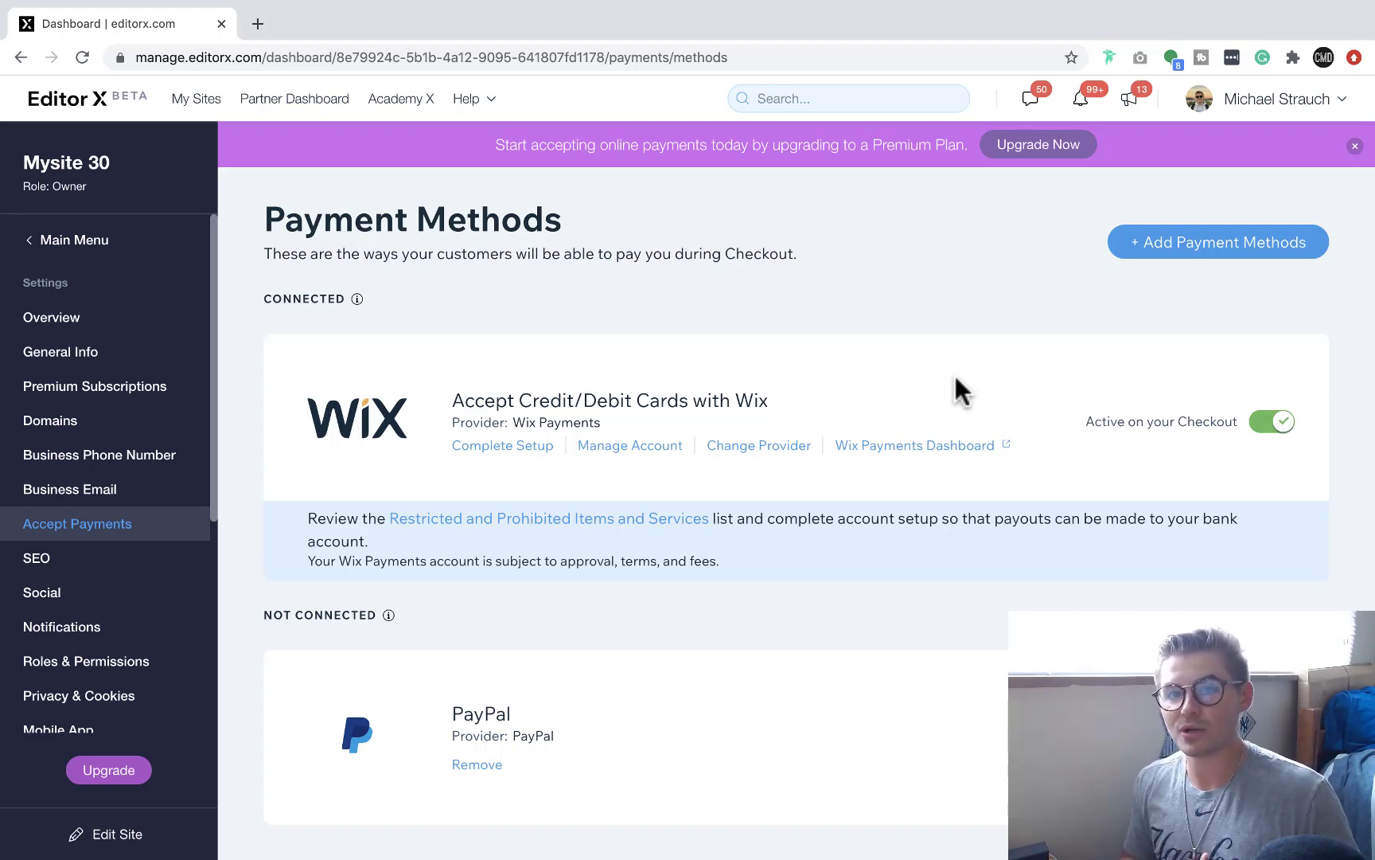
click(1198, 243)
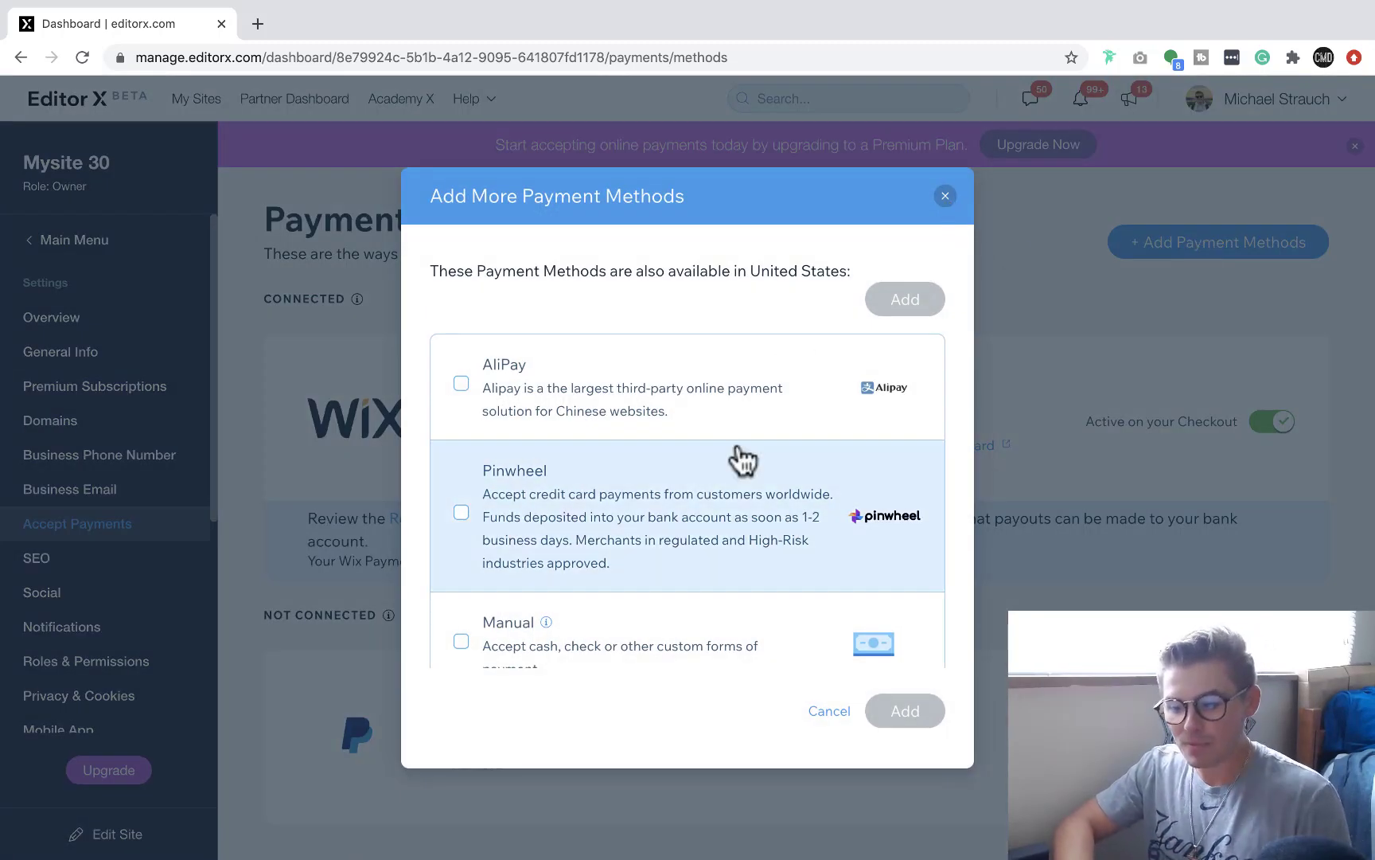
scroll(737, 461, down, 3)
scroll(742, 454, up, 3)
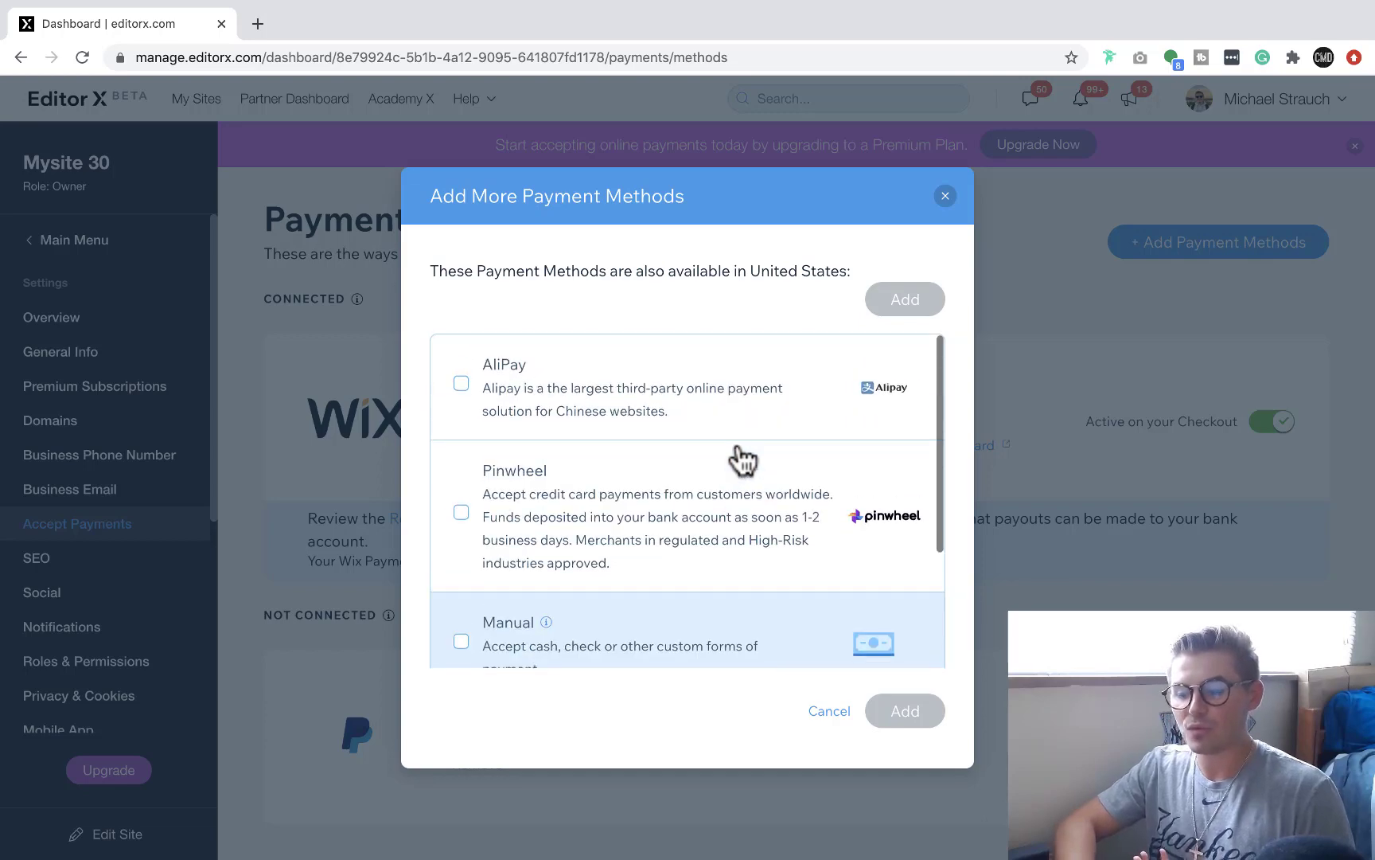
click(945, 196)
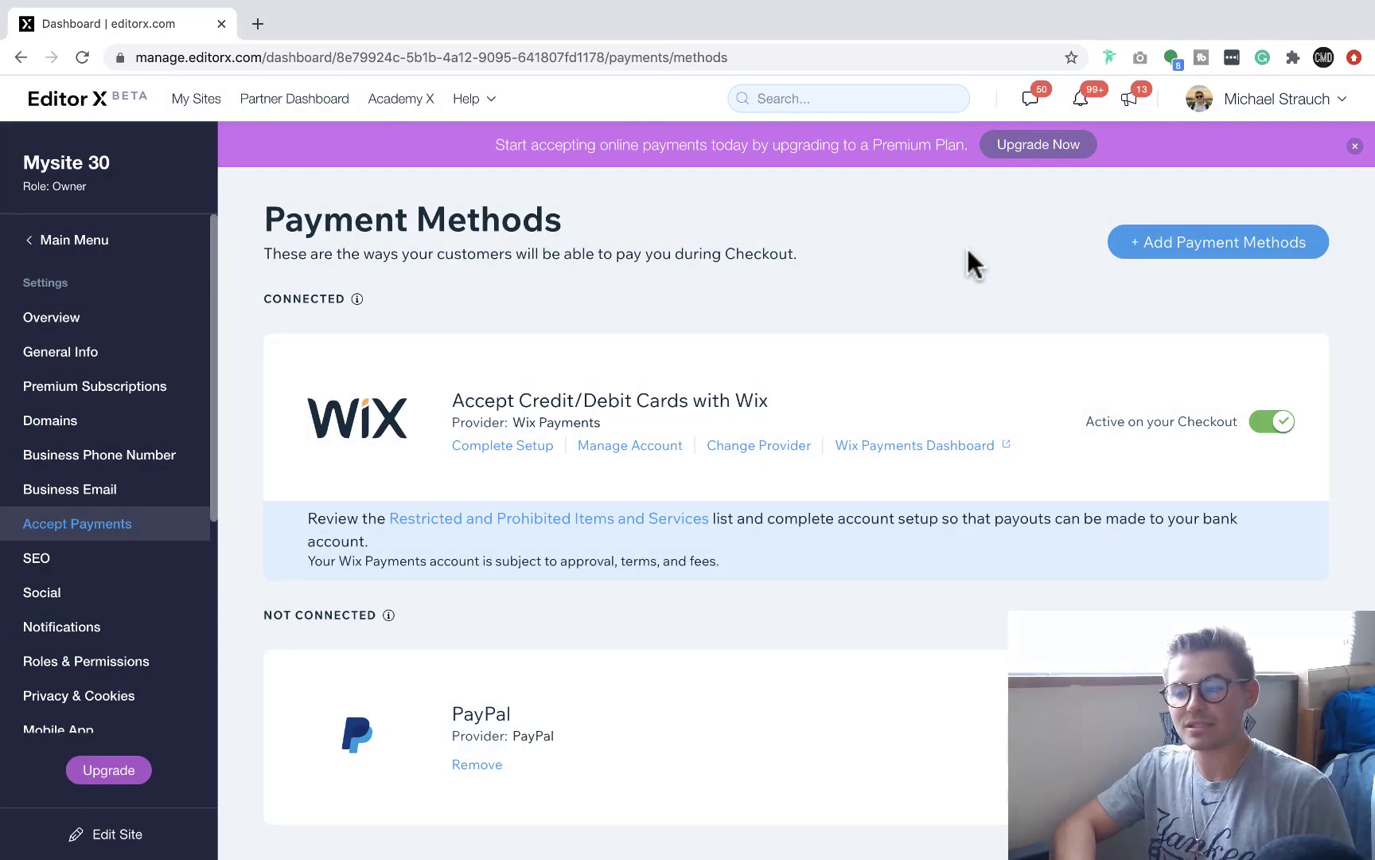